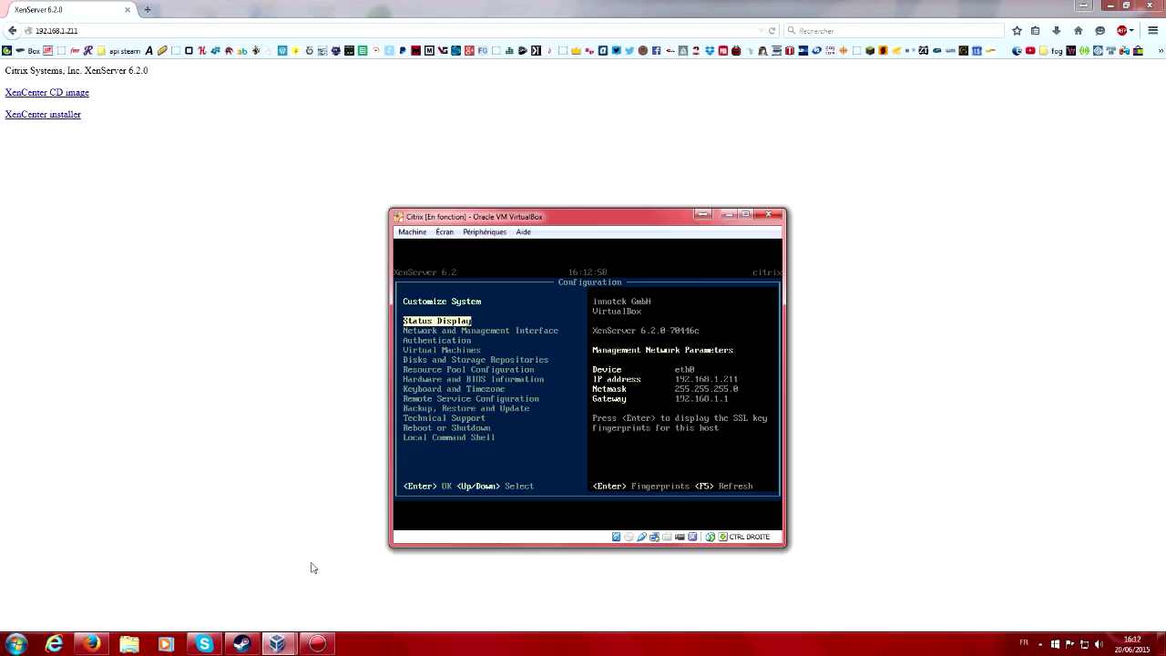
{"action": "key", "text": "Down"}
{"action": "key", "text": "Down"}
{"action": "key", "text": "Down"}
{"action": "key", "text": "Down"}
Download the XenCenter installer from the XenServer web page and run XenCenter.msi.
{"action": "left_click", "coordinate": [72, 114]}
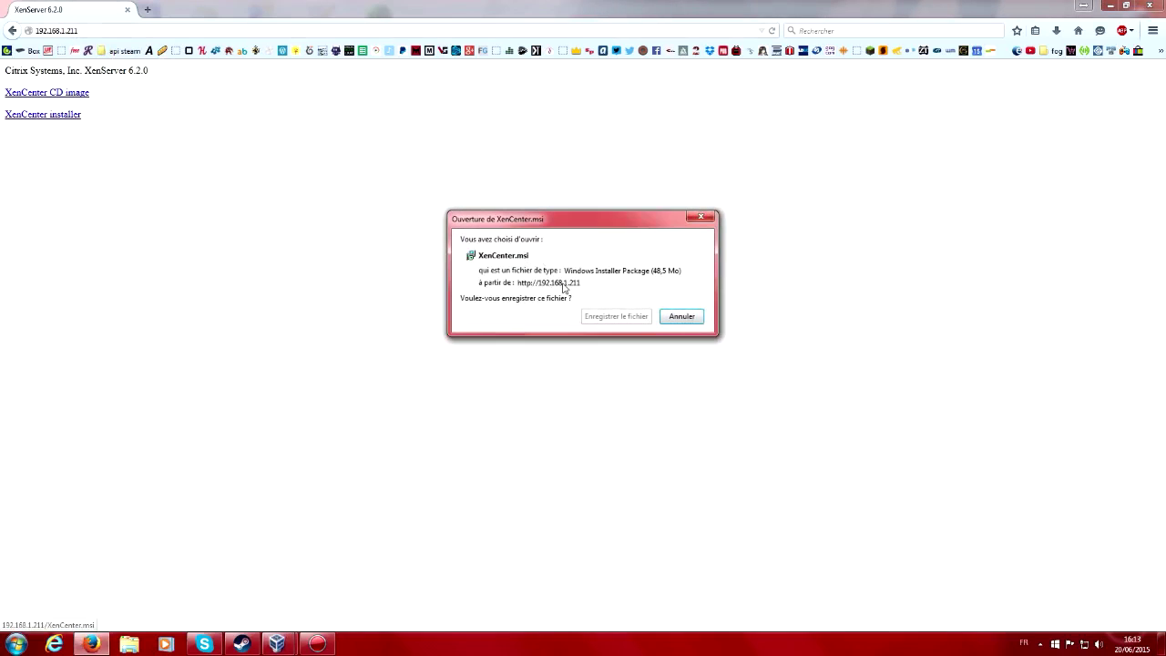
{"action": "left_click", "coordinate": [615, 316]}
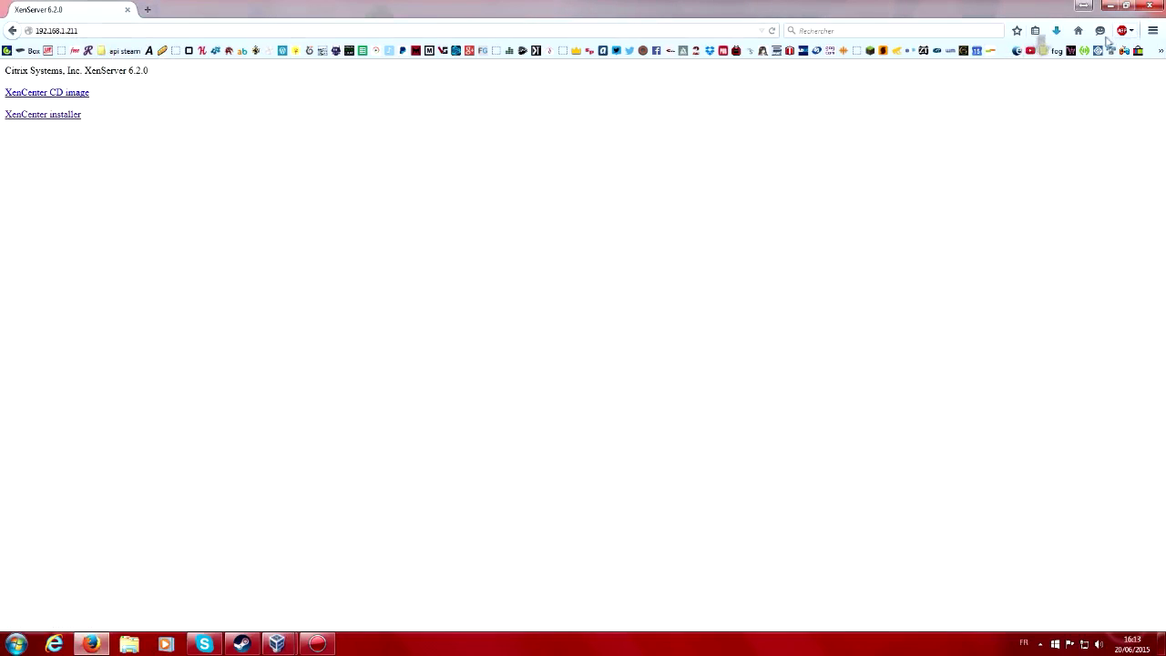
{"action": "left_click", "coordinate": [1056, 31]}
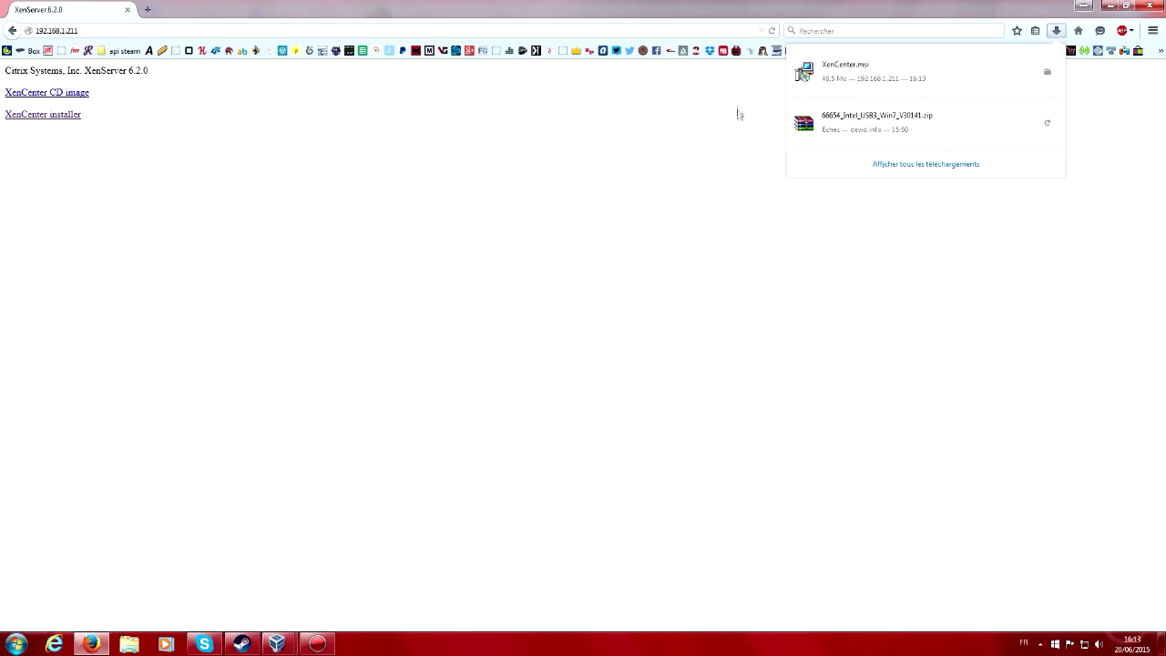
{"action": "left_click", "coordinate": [874, 82]}
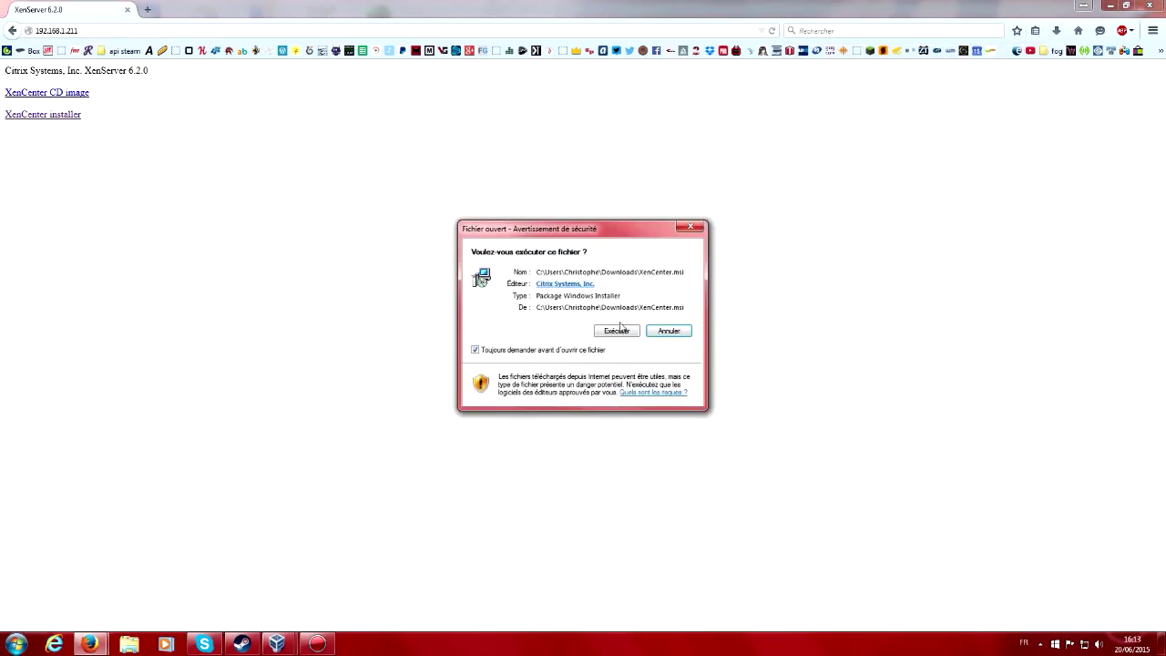
{"action": "left_click", "coordinate": [618, 328]}
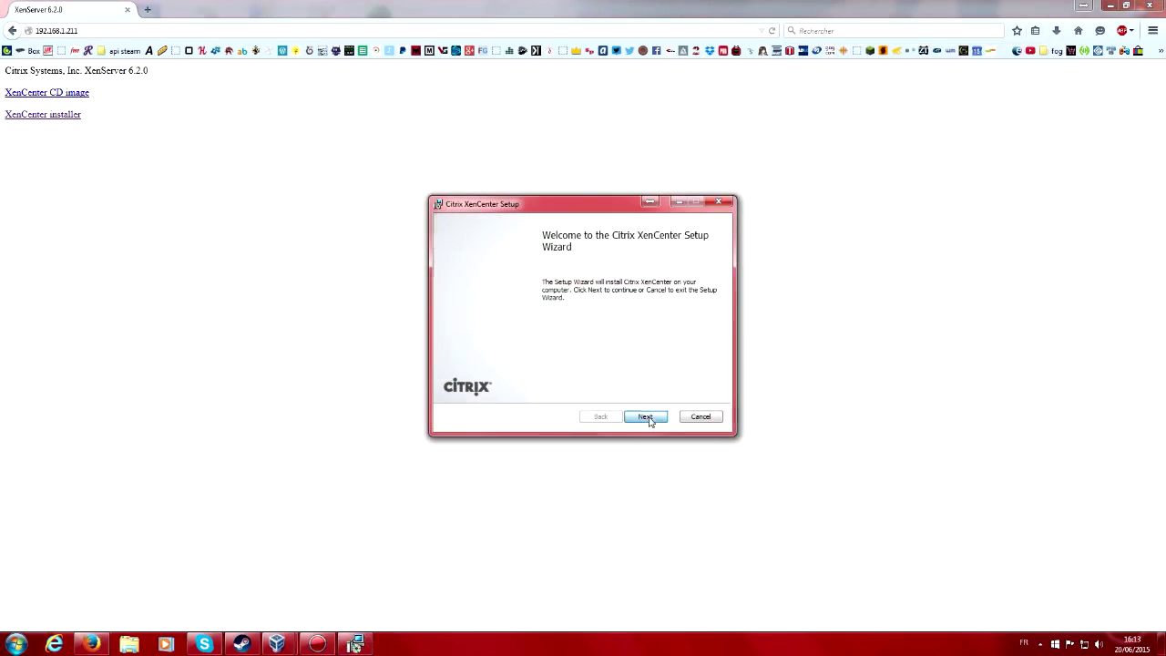
Install Citrix XenCenter in the default folder for the current user only and finish the setup wizard.
{"action": "left_click", "coordinate": [647, 417]}
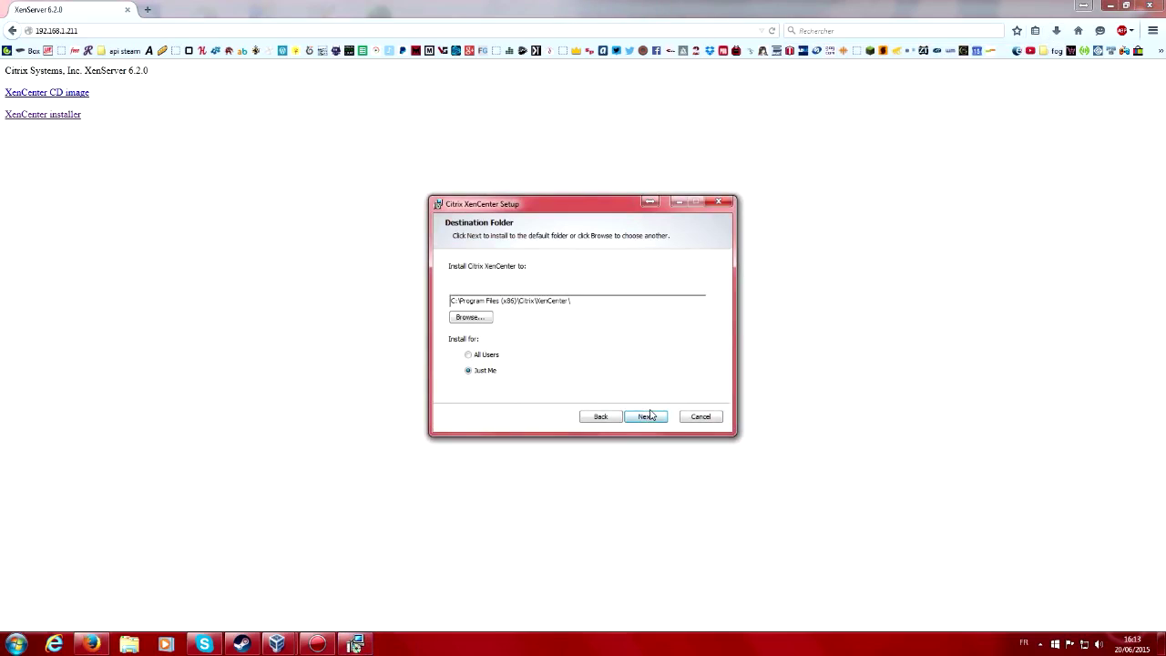
{"action": "left_click", "coordinate": [649, 415]}
{"action": "left_click", "coordinate": [648, 416]}
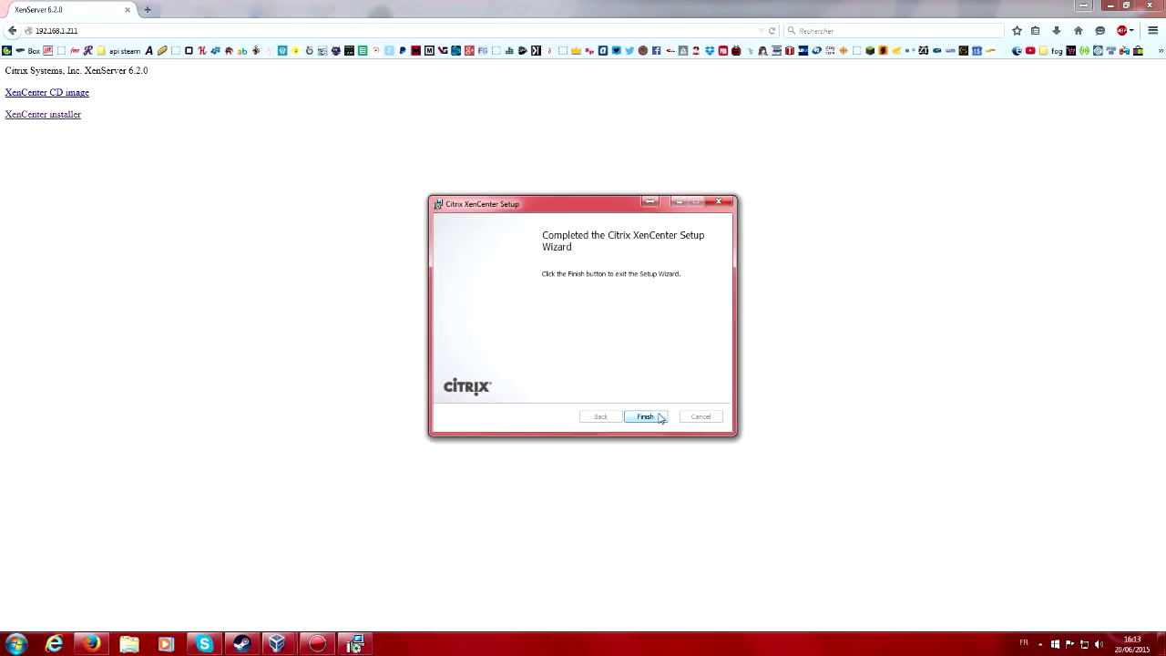
{"action": "left_click", "coordinate": [647, 416]}
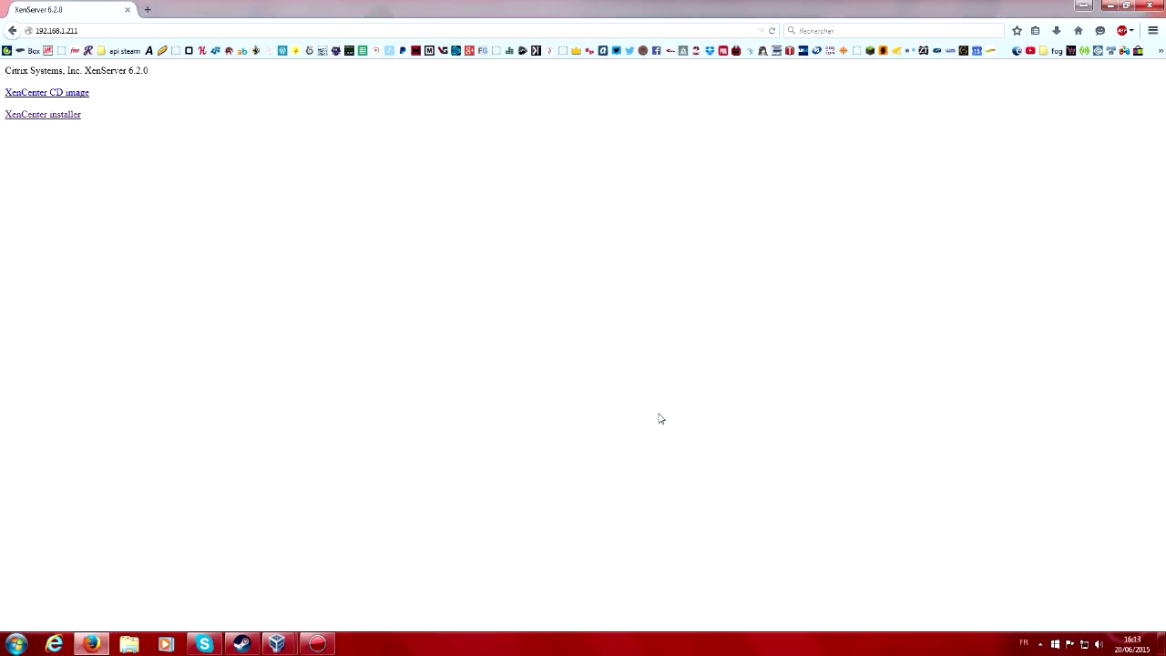
Launch Citrix XenCenter, decline periodic update checks, and move its window nearer the middle of the desktop.
{"action": "left_click", "coordinate": [16, 644]}
{"action": "left_click", "coordinate": [27, 571]}
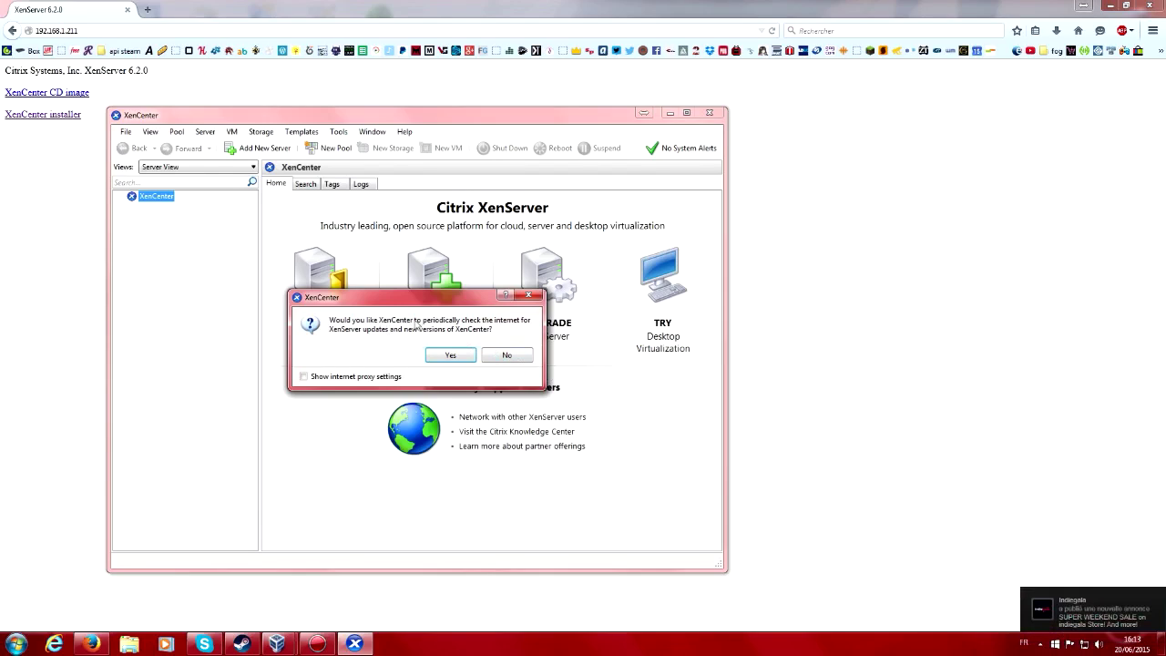
{"action": "left_click", "coordinate": [512, 355]}
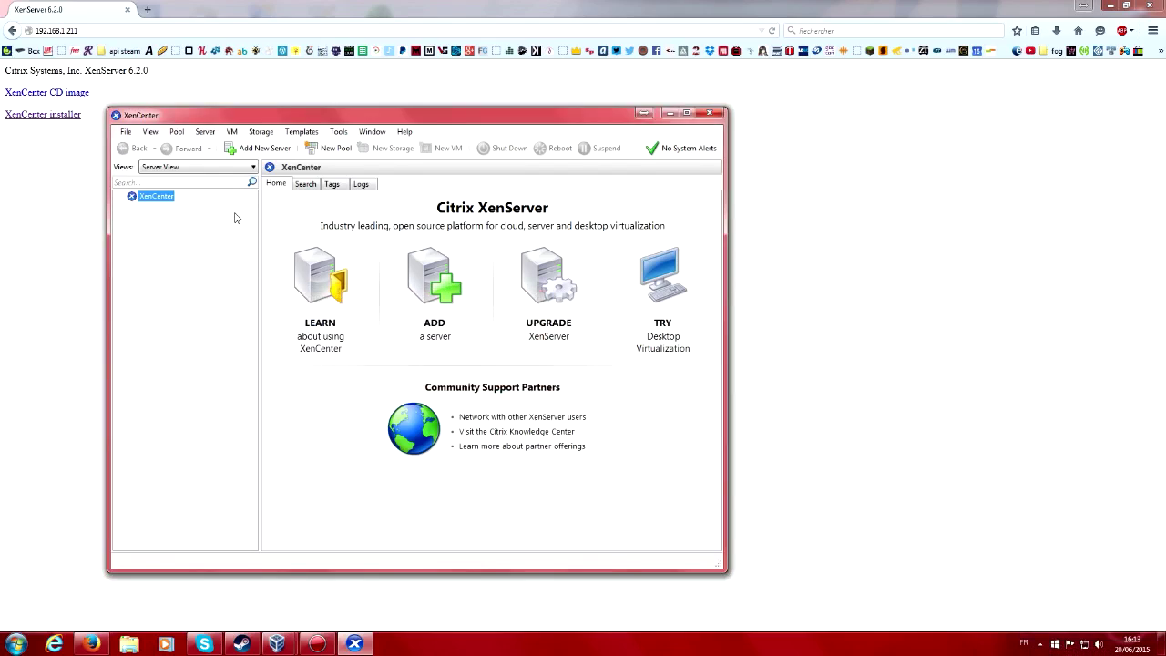
{"action": "left_click_drag", "start_coordinate": [308, 119], "coordinate": [467, 105]}
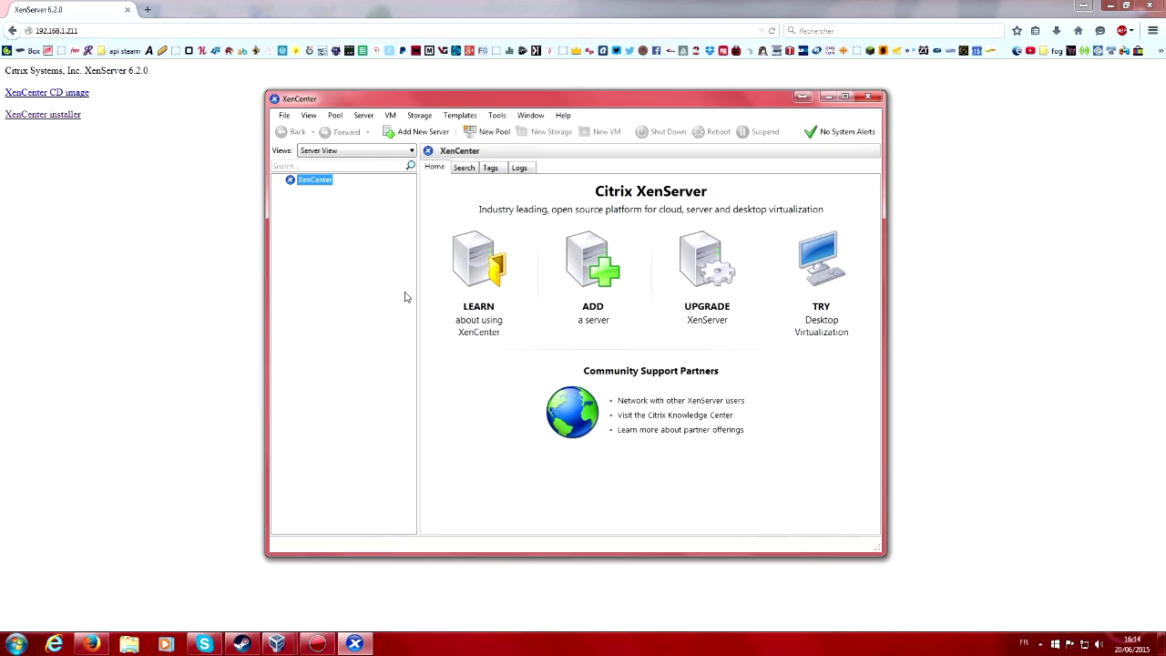
Add the server 192.168.1.211 as root with the account password, without saving the connection state for startup.
{"action": "left_click", "coordinate": [580, 265]}
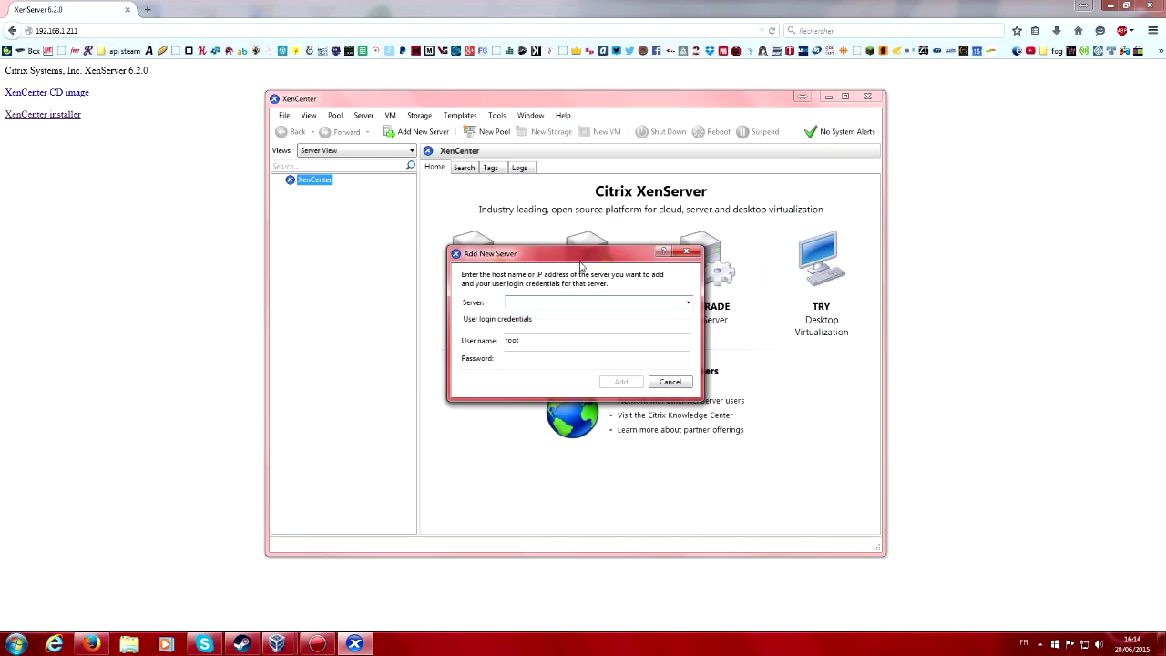
{"action": "type", "text": "198"}
{"action": "type", "text": ".168.1.211"}
{"action": "key", "text": "Tab"}
{"action": "left_click", "coordinate": [551, 358]}
{"action": "left_click", "coordinate": [551, 359]}
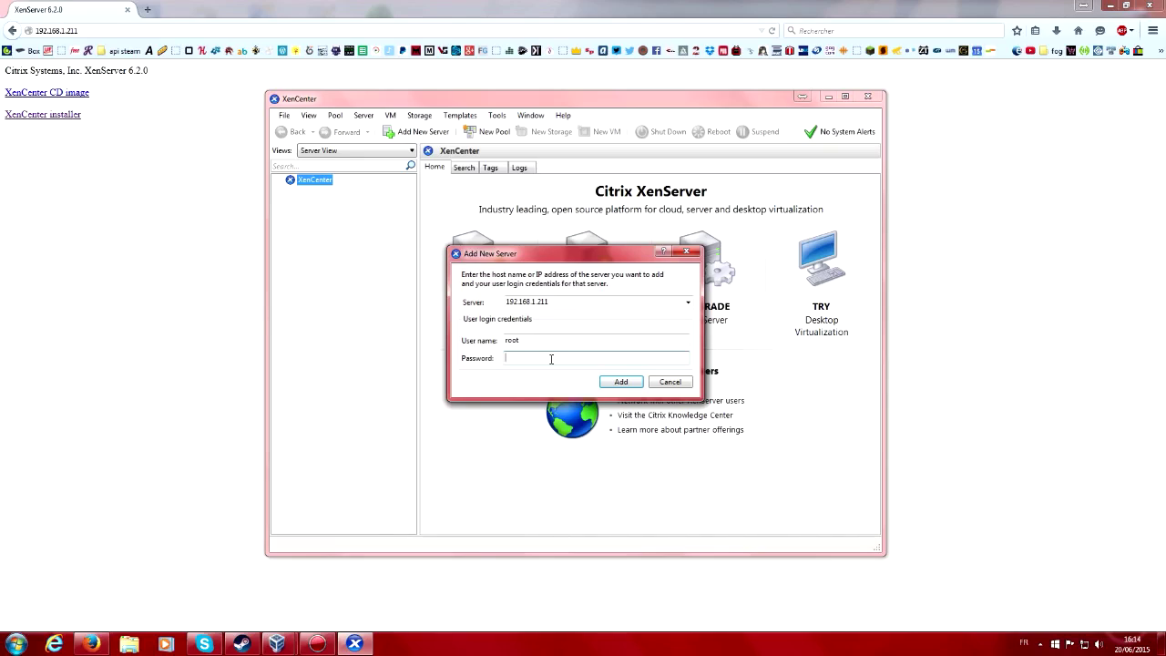
{"action": "type", "text": "••••••"}
{"action": "left_click", "coordinate": [620, 382]}
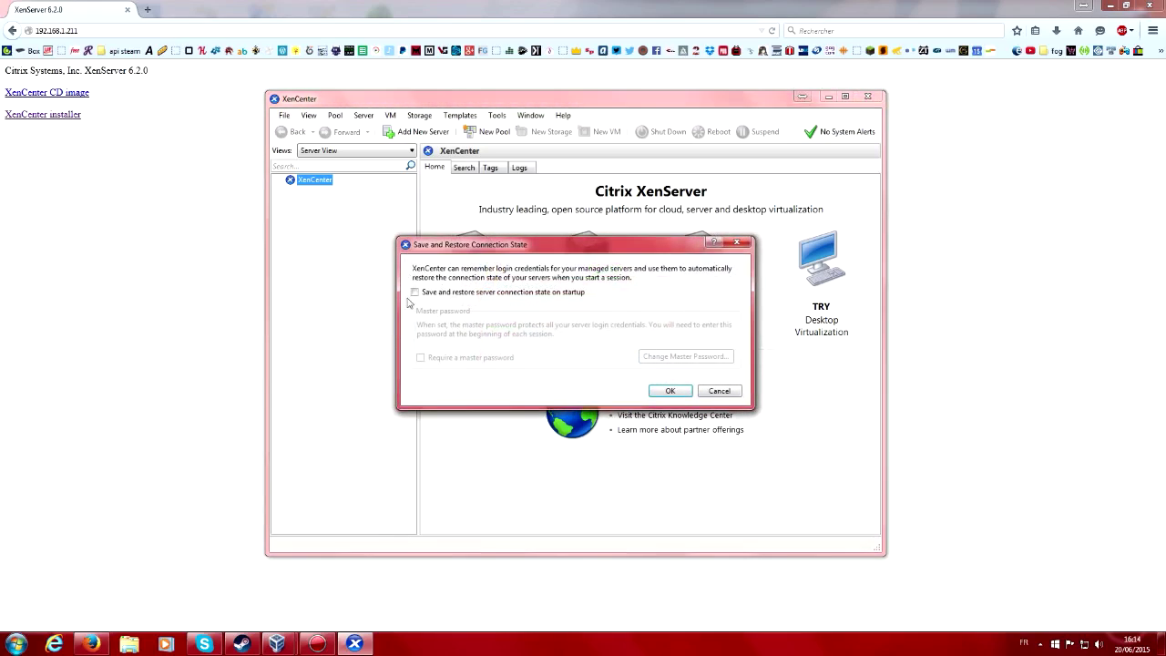
{"action": "left_click", "coordinate": [670, 389]}
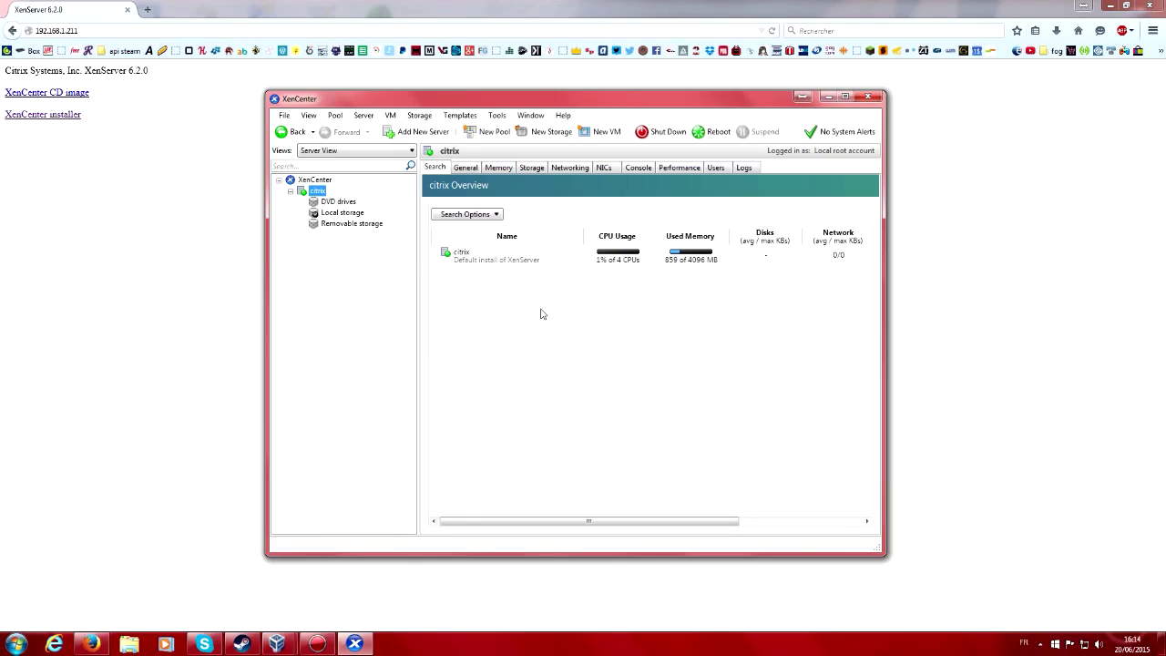
Start a new storage repository of the Windows File Sharing (CIFS) ISO library type and name it ISO.
{"action": "left_click", "coordinate": [547, 132]}
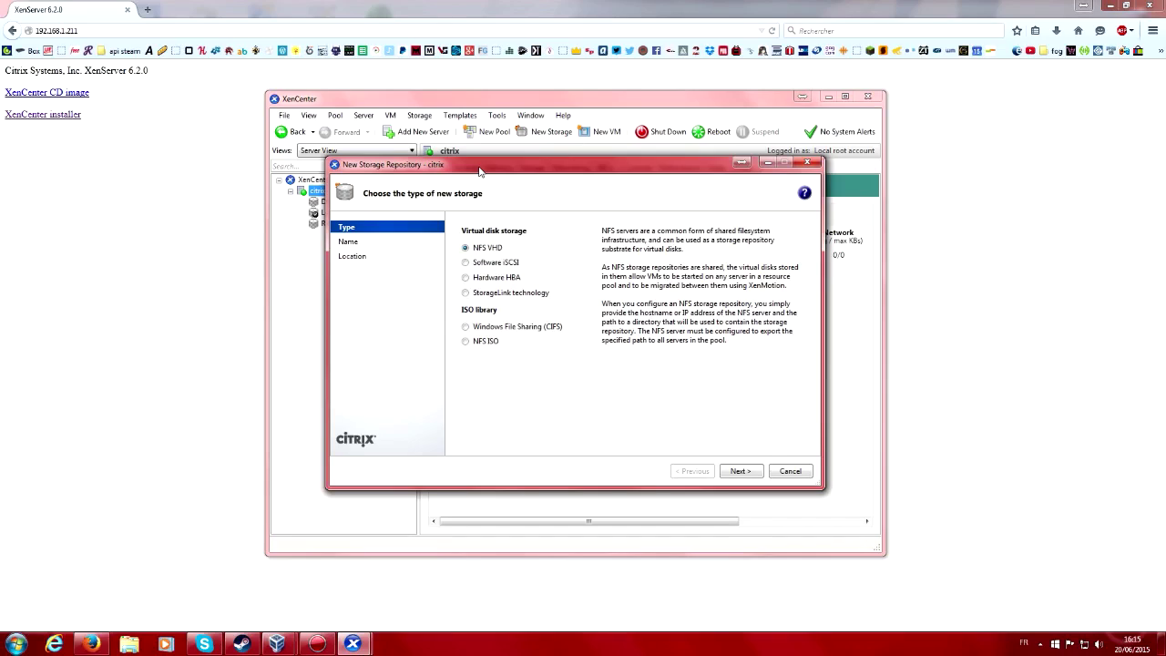
{"action": "left_click", "coordinate": [522, 328]}
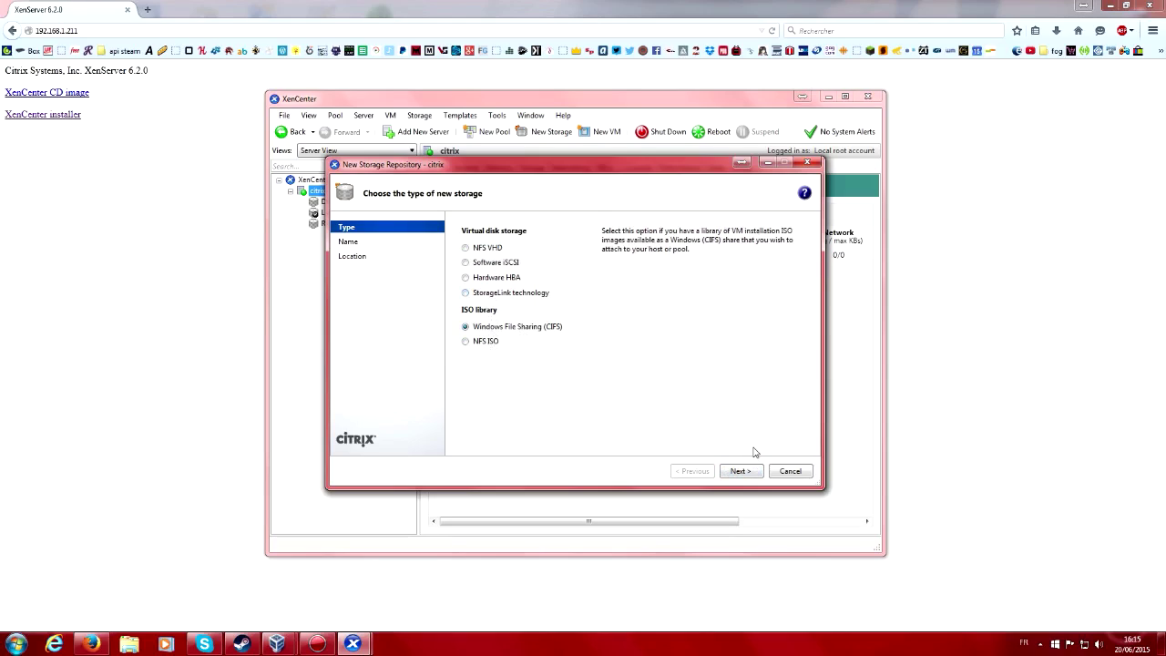
{"action": "left_click", "coordinate": [736, 473]}
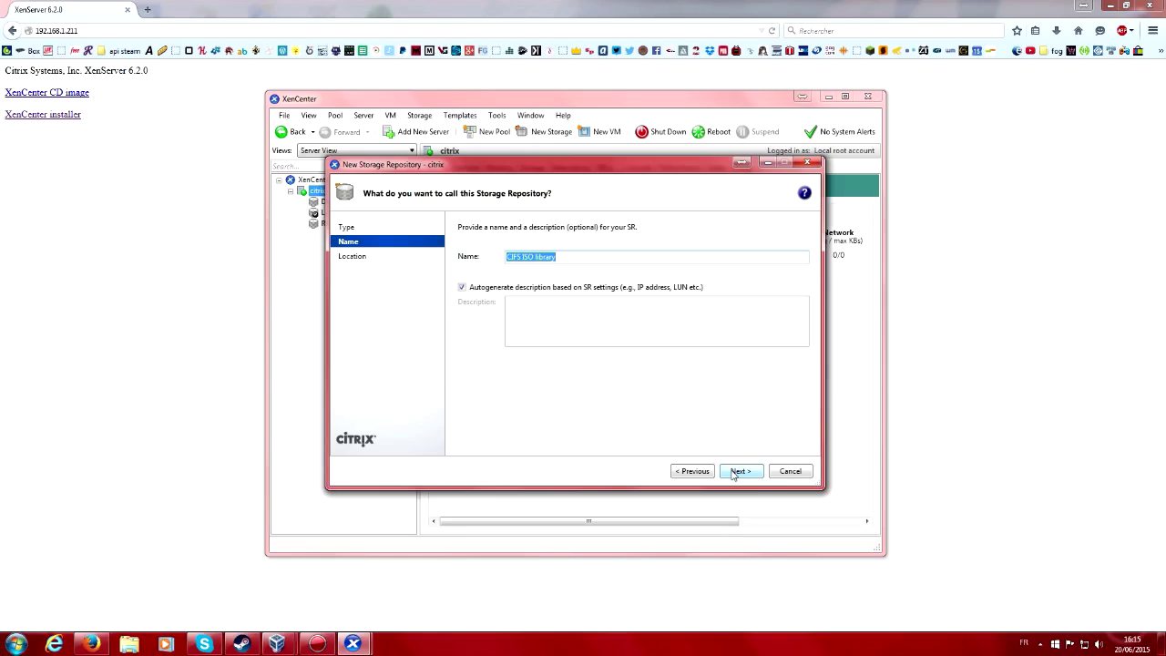
{"action": "type", "text": "ISO"}
{"action": "left_click", "coordinate": [743, 473]}
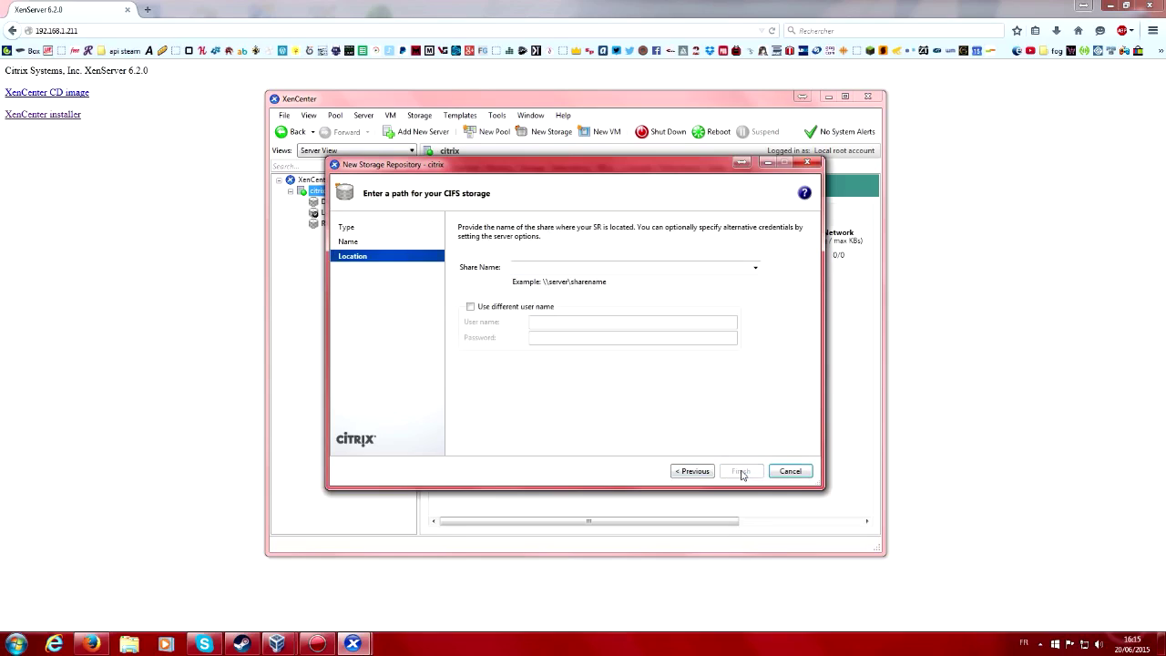
Enter \\192.168.1.1\Externe as the share name of the CIFS storage.
{"action": "left_click", "coordinate": [755, 267]}
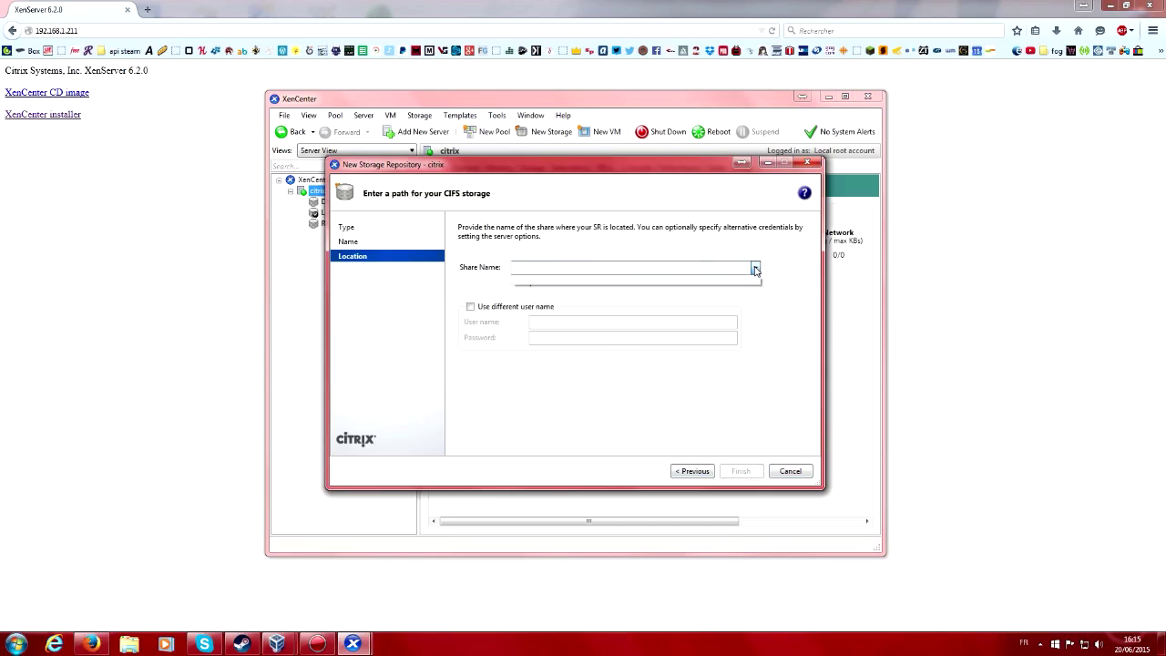
{"action": "left_click", "coordinate": [564, 275]}
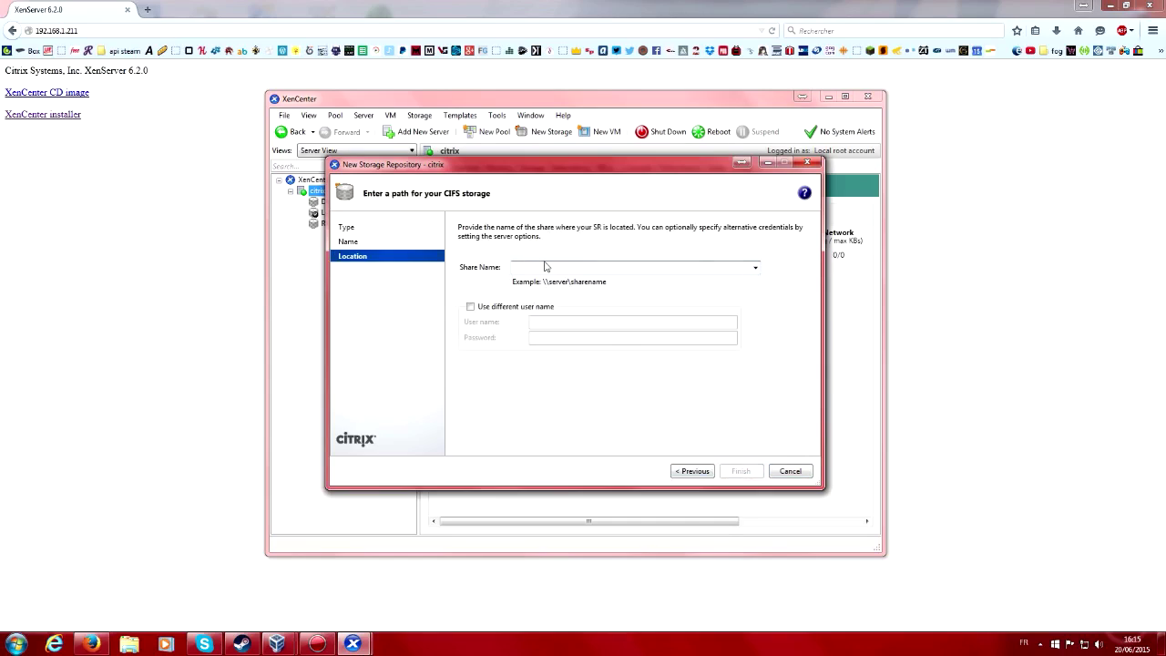
{"action": "type", "text": "\\\\192.168.1.1"}
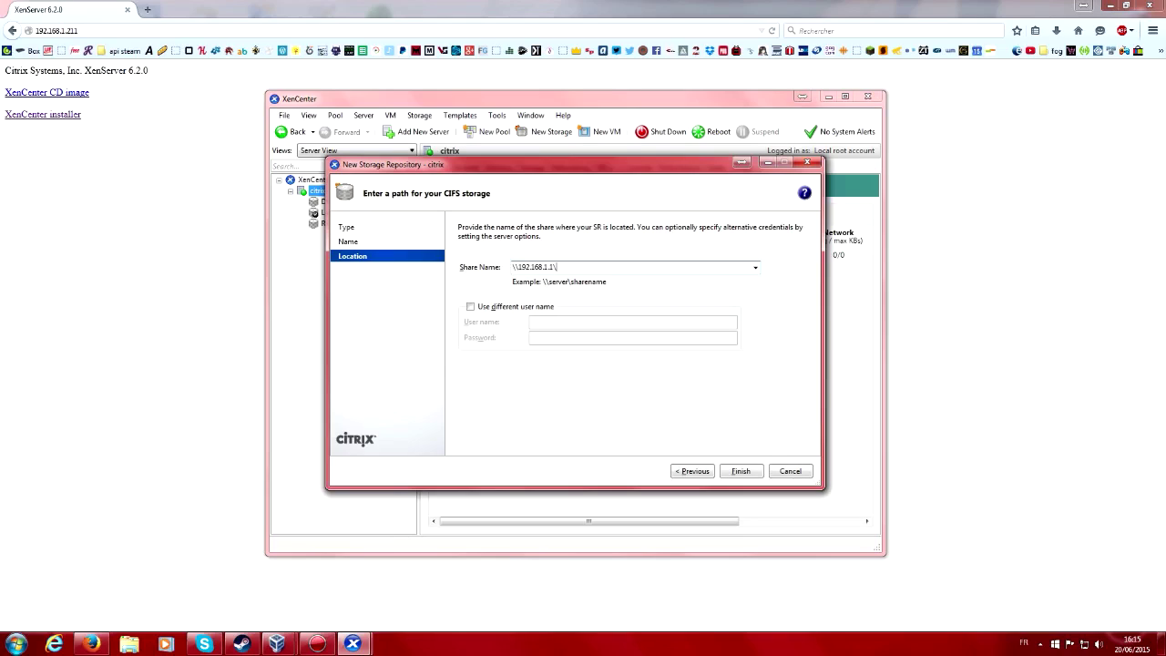
{"action": "type", "text": "\\Externe"}
Switch to Windows Explorer and open the Tools OS\ISO OS folder on the Externe Petit Noir network drive.
{"action": "left_click", "coordinate": [16, 644]}
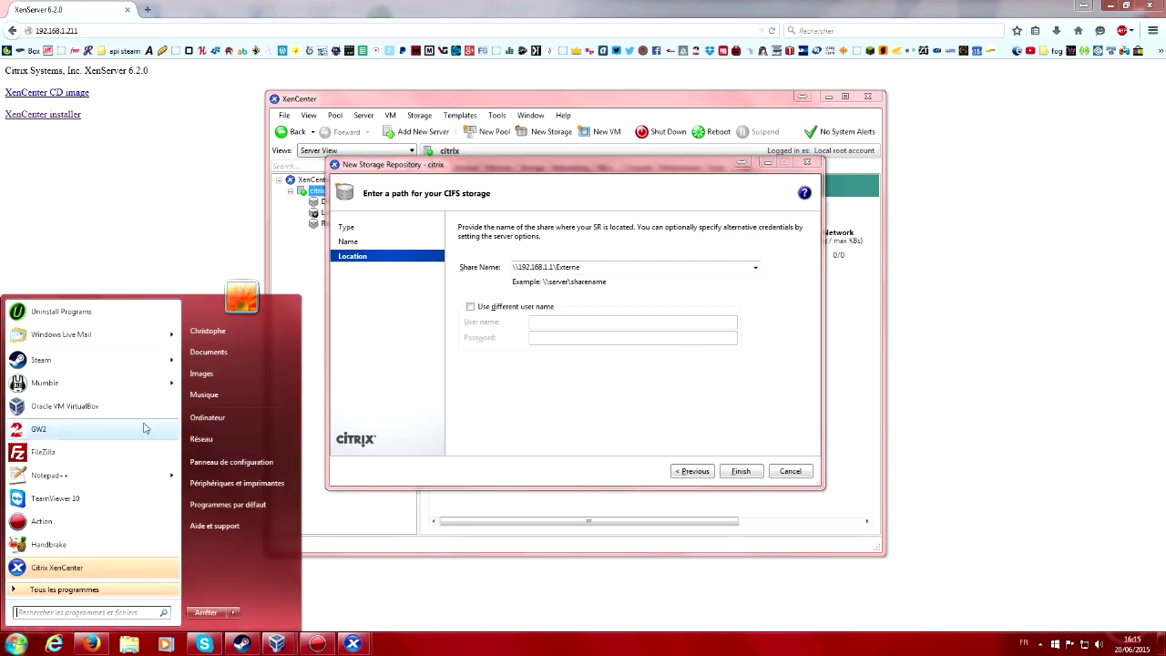
{"action": "left_click", "coordinate": [234, 401]}
{"action": "left_click", "coordinate": [635, 185]}
{"action": "double_click", "coordinate": [635, 185]}
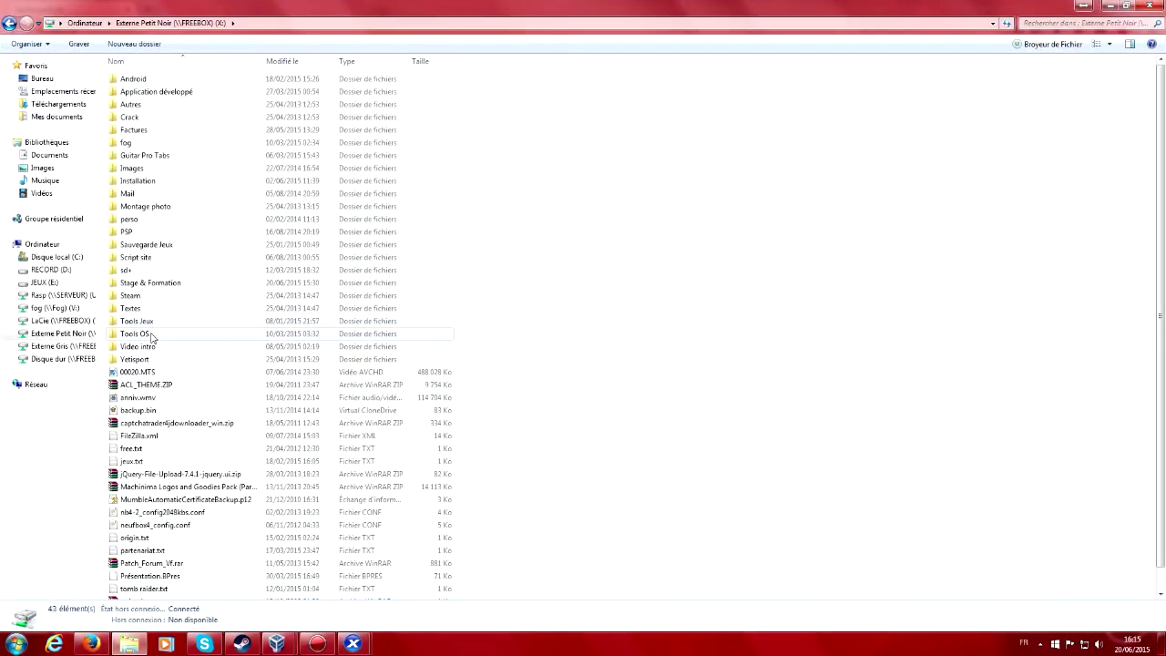
{"action": "left_click", "coordinate": [151, 335]}
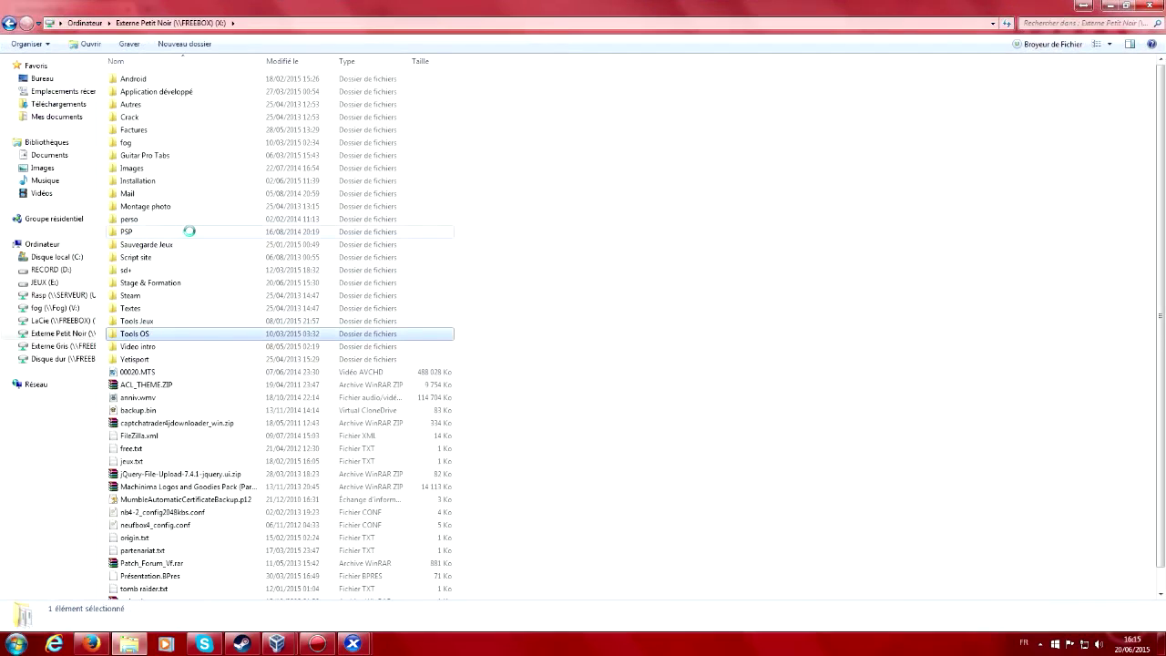
{"action": "double_click", "coordinate": [168, 334]}
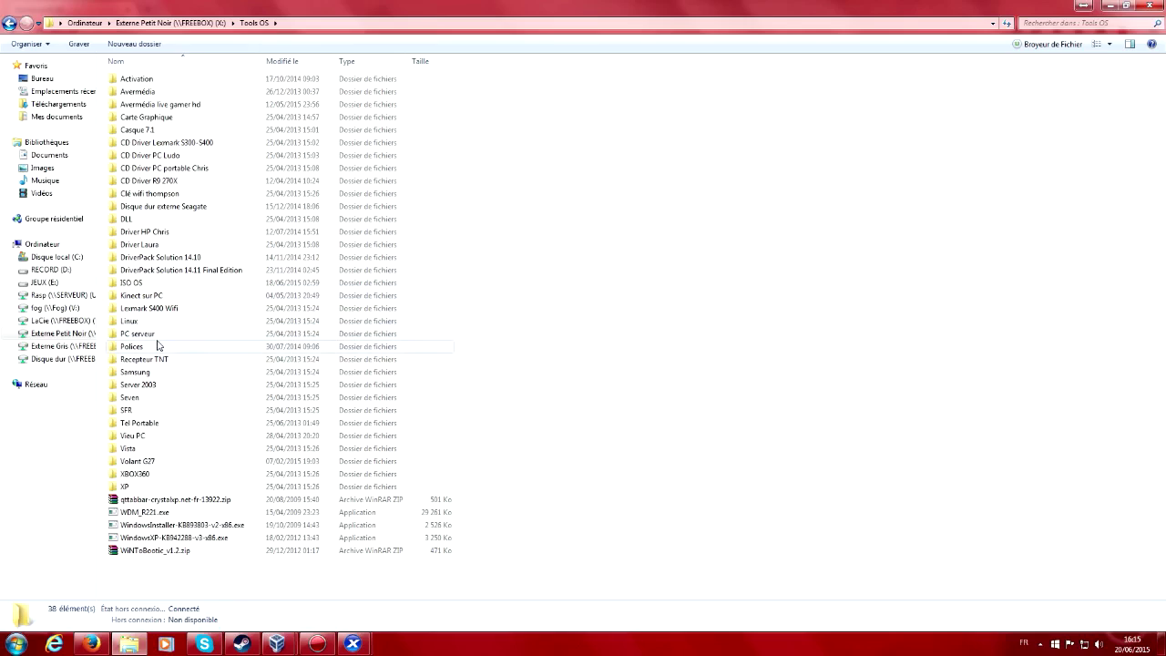
{"action": "double_click", "coordinate": [144, 282]}
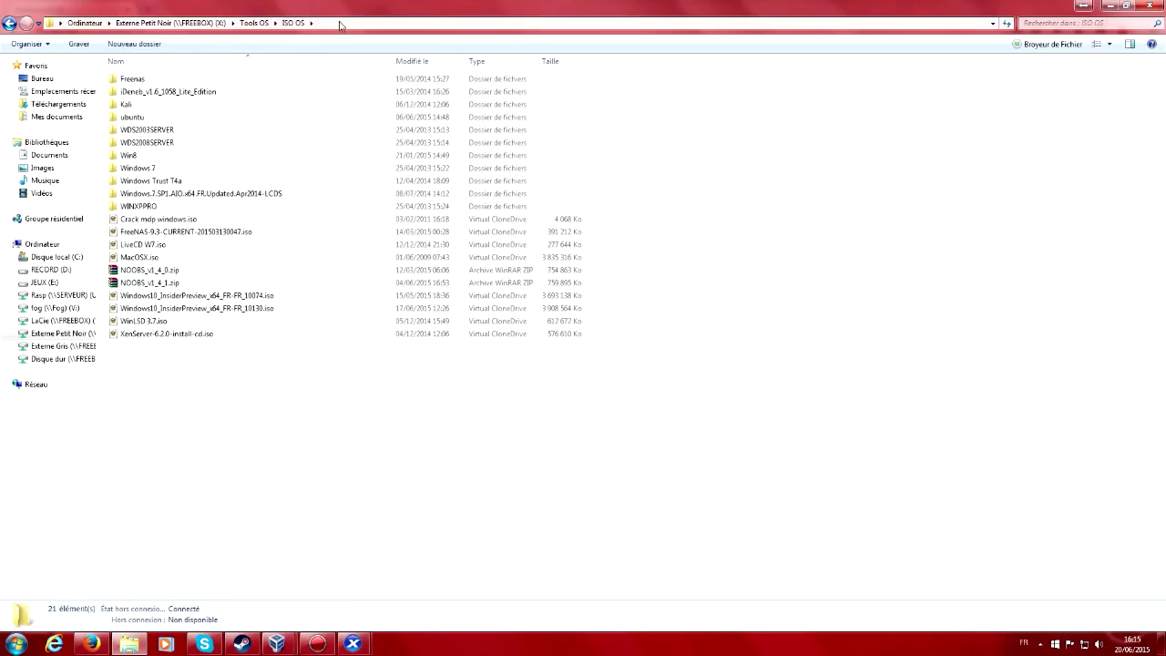
Back in XenCenter, paste X:\Tools OS\ISO OS as the share name and replace its drive prefix with \\192.168.1.1.
{"action": "left_click", "coordinate": [353, 644]}
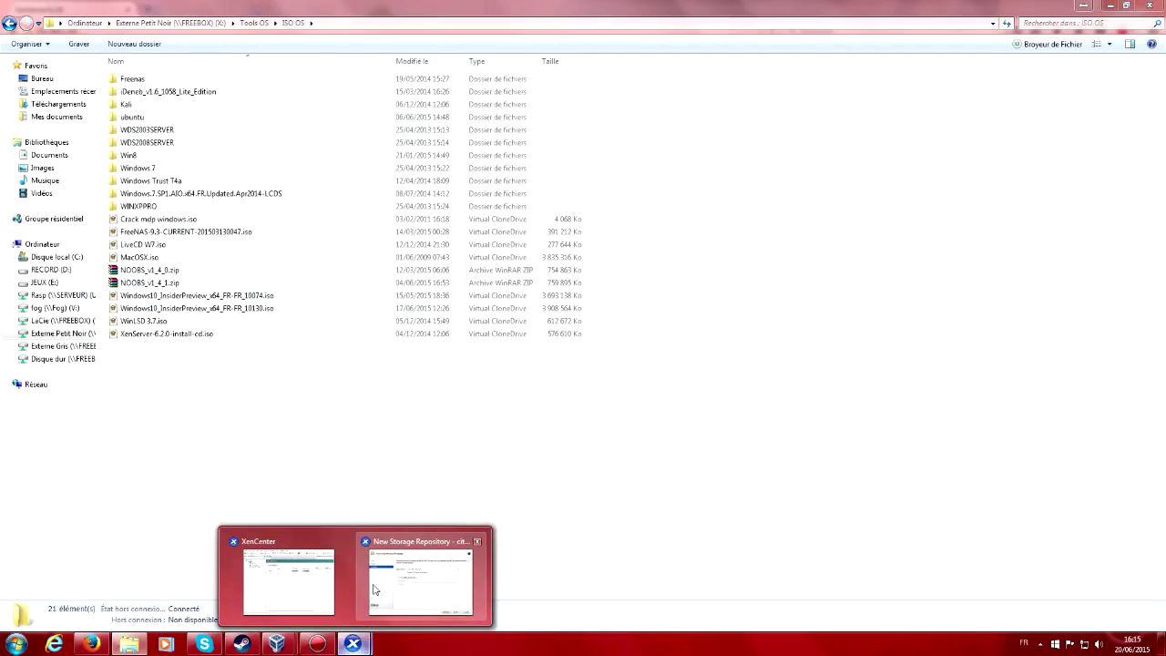
{"action": "left_click", "coordinate": [373, 590]}
{"action": "type", "text": "X:\\Tools OS\\ISO OS"}
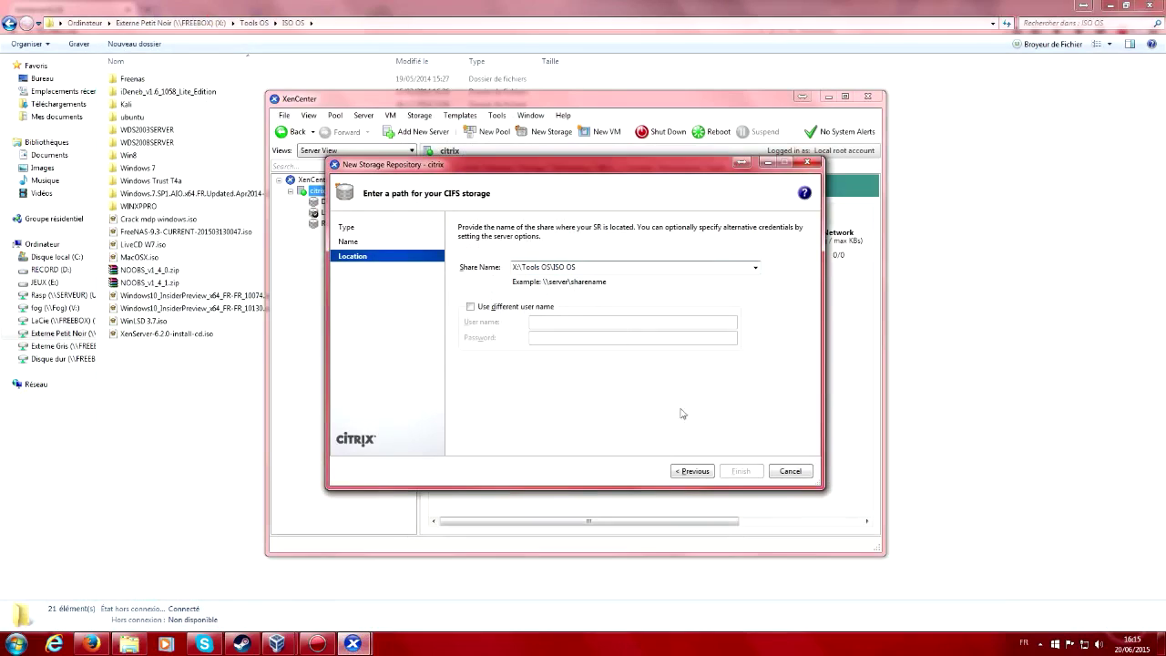
{"action": "left_click_drag", "start_coordinate": [522, 267], "coordinate": [446, 269]}
{"action": "type", "text": "\\\\192.18"}
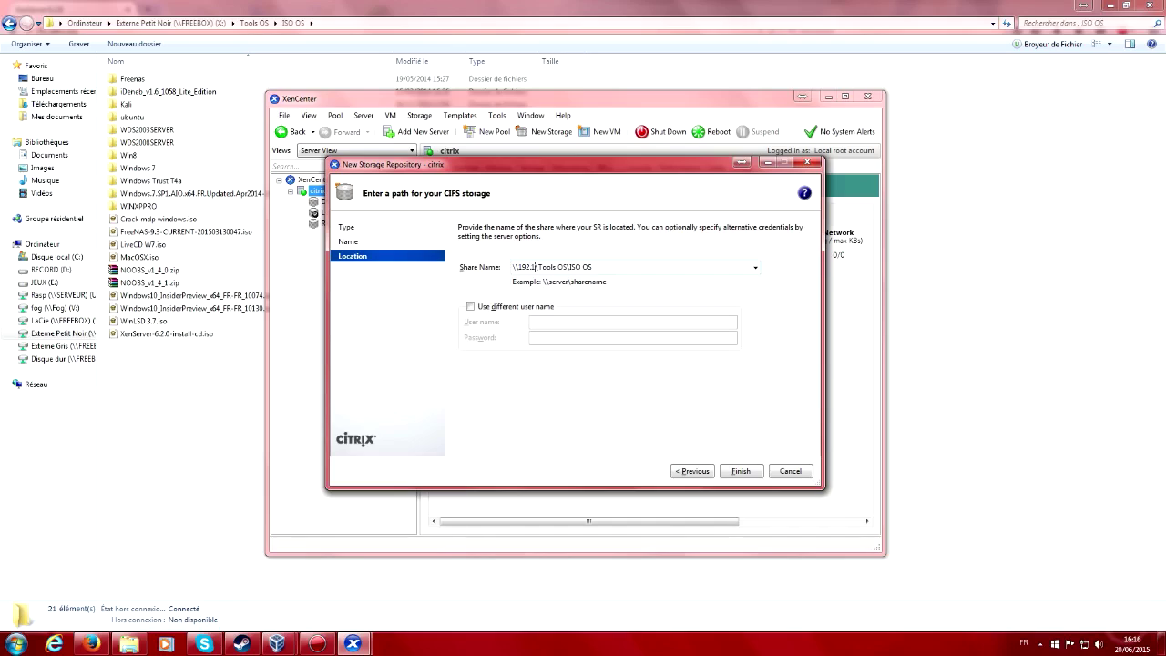
{"action": "key", "text": "BackSpace"}
{"action": "type", "text": "68.1.1"}
Switch to Windows Explorer, browse the network to FREEBOX\Externe Petit Noir\Tools OS\ISO OS and copy the folder's full network path.
{"action": "left_click", "coordinate": [352, 23]}
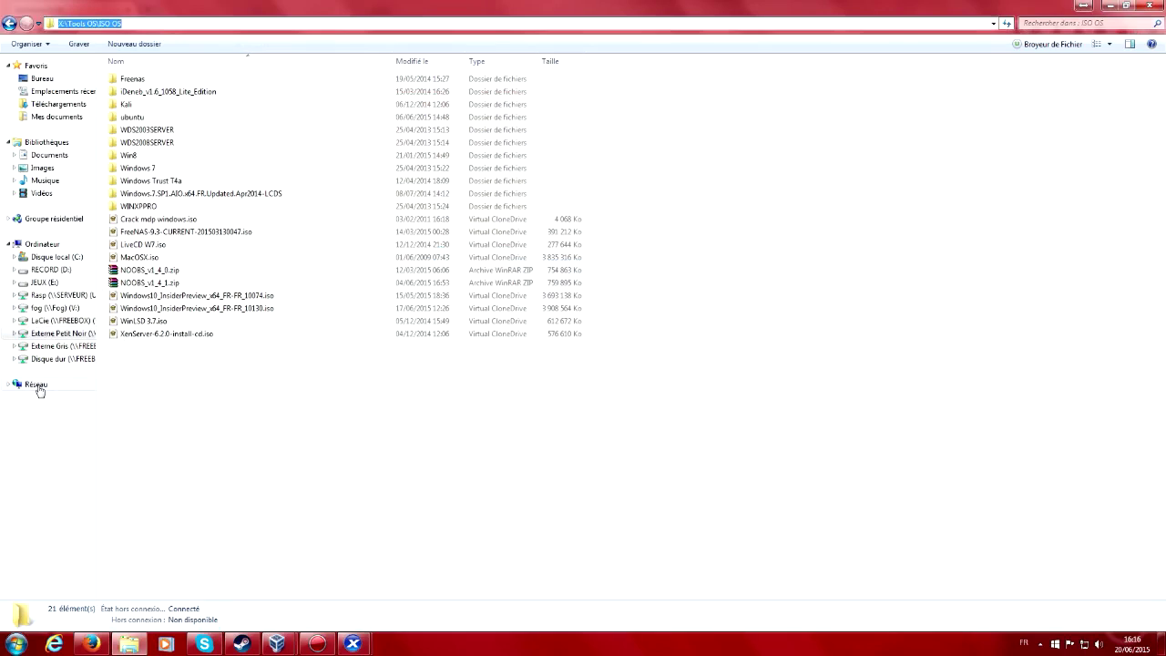
{"action": "left_click", "coordinate": [36, 385]}
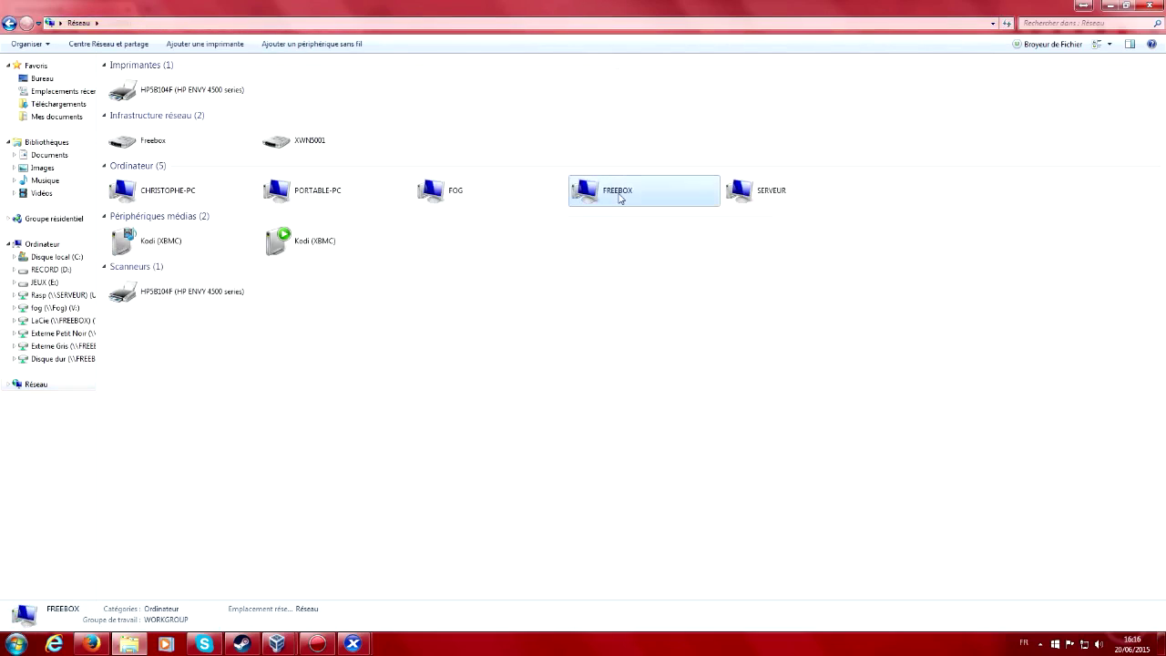
{"action": "double_click", "coordinate": [618, 196]}
{"action": "left_click", "coordinate": [486, 78]}
{"action": "double_click", "coordinate": [486, 77]}
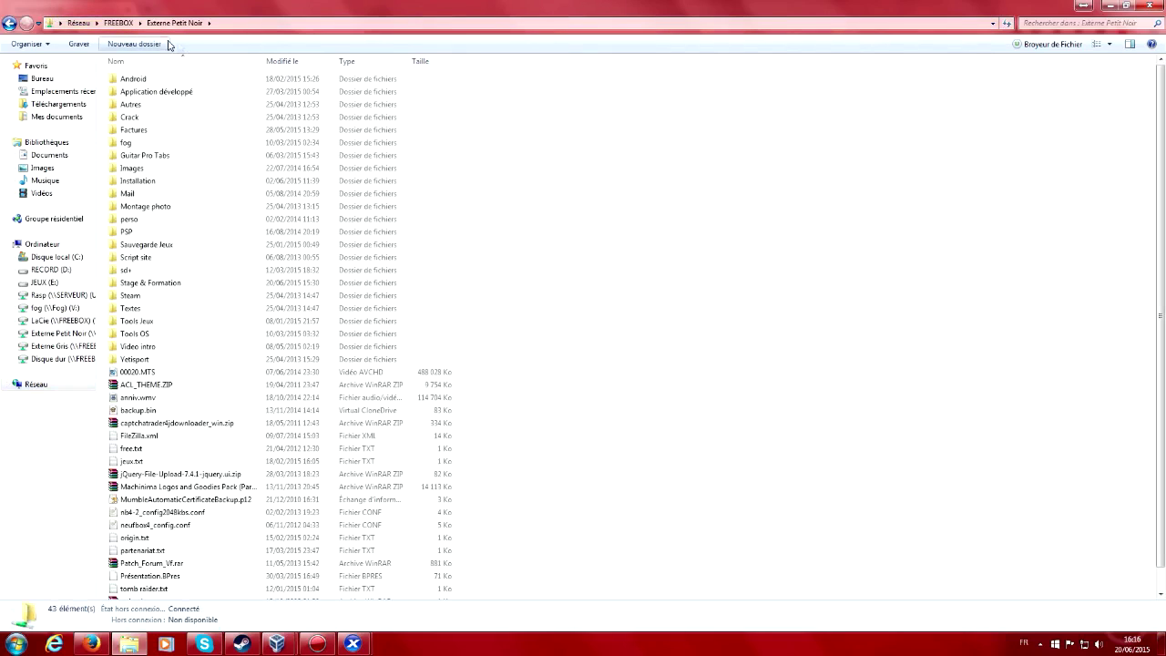
{"action": "double_click", "coordinate": [136, 333]}
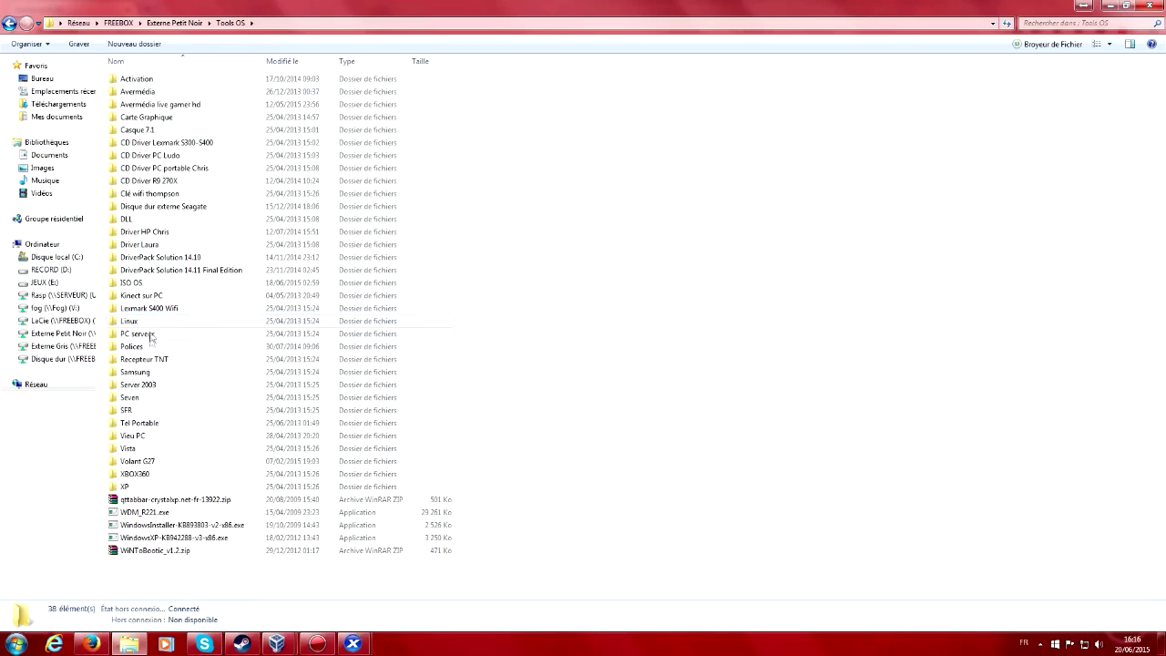
{"action": "left_click", "coordinate": [130, 274]}
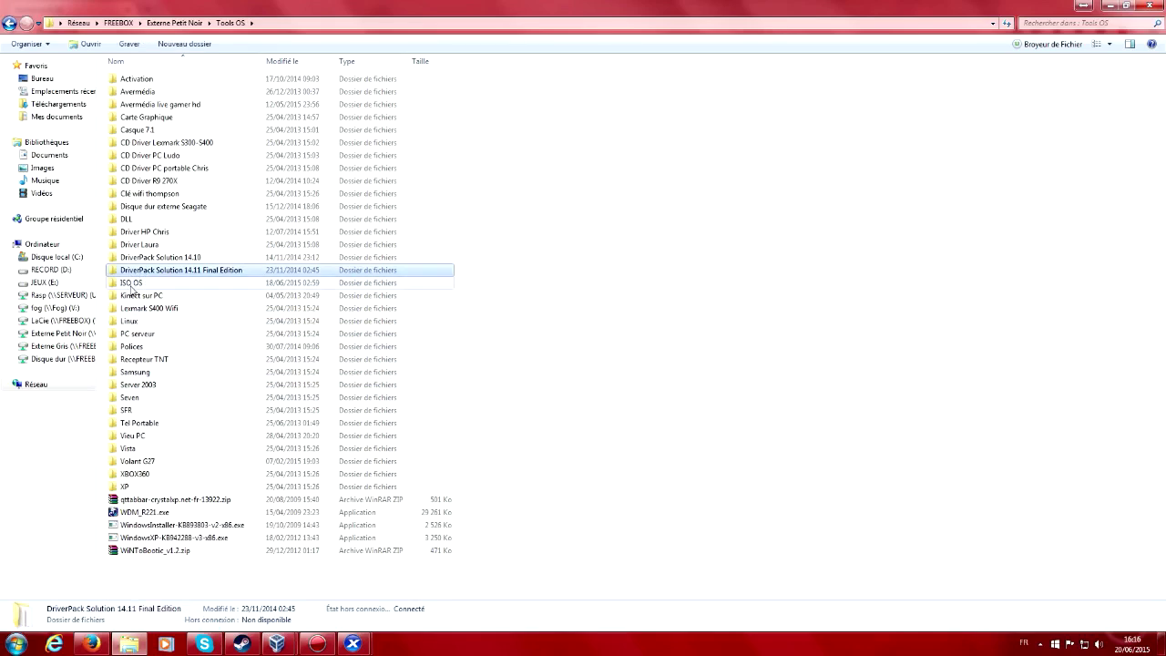
{"action": "double_click", "coordinate": [131, 282]}
{"action": "left_click", "coordinate": [314, 23]}
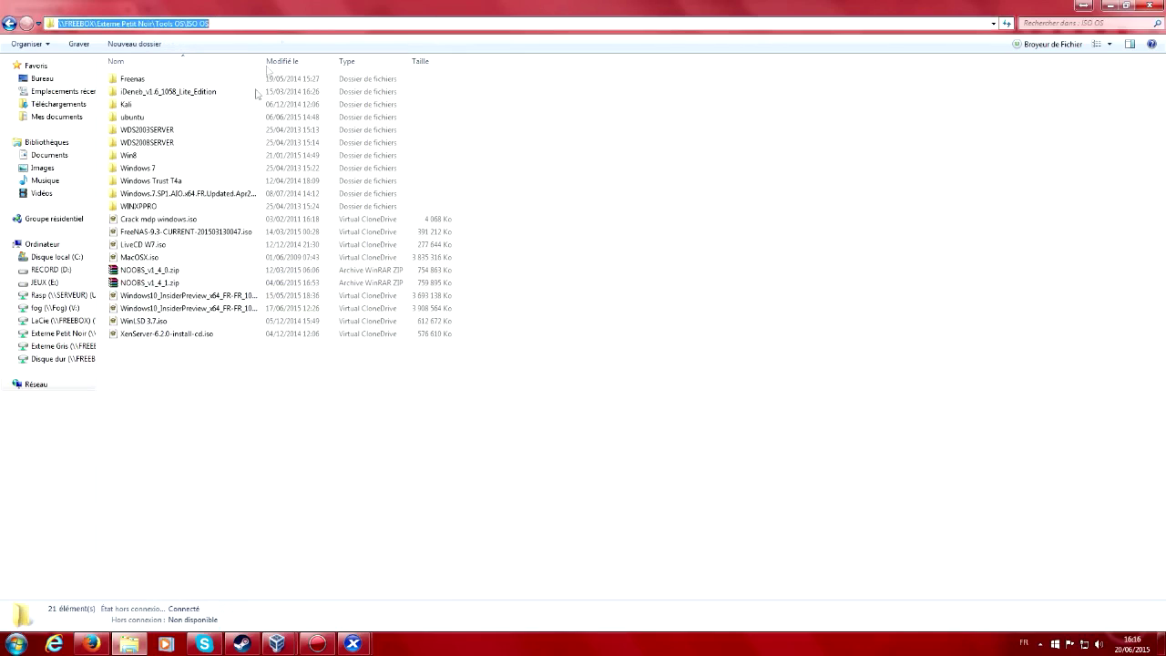
Back in XenCenter, set the share name to \\192.168.1.1\Externe Petit Noir\Tools OS\ISO OS and create the storage repository.
{"action": "left_click", "coordinate": [352, 643]}
{"action": "type", "text": "\\\\FREEBOX\\Externe Petit Noir\\Tools OS\\ISO OS"}
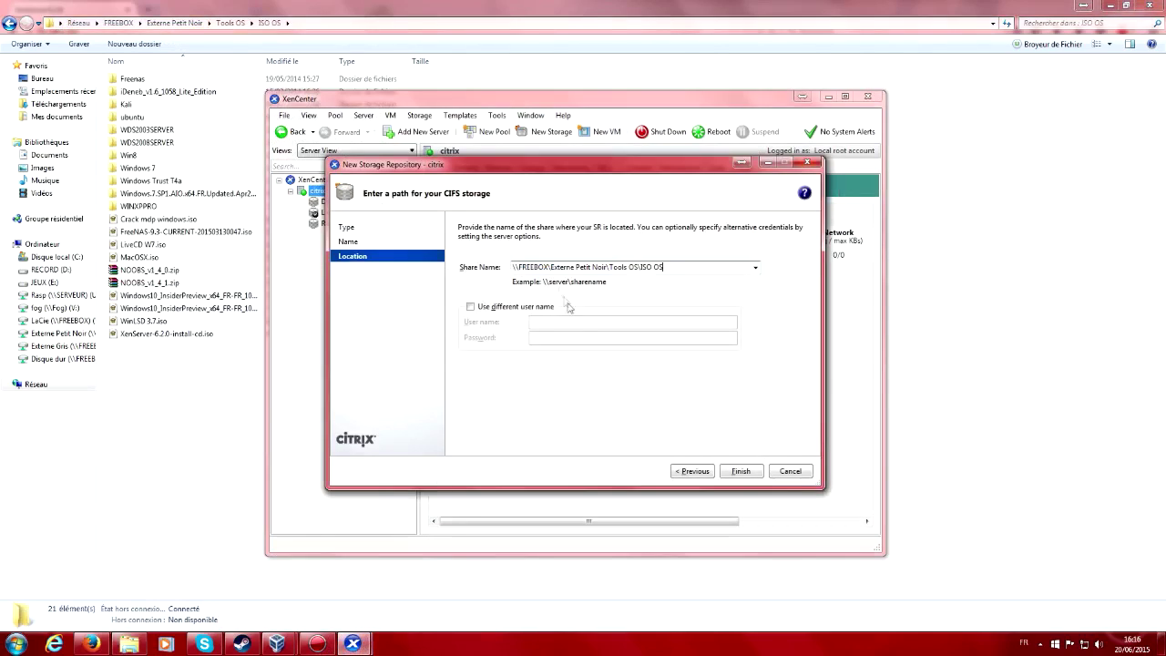
{"action": "key", "text": "Delete"}
{"action": "key", "text": "Delete"}
{"action": "key", "text": "Delete"}
{"action": "key", "text": "Delete"}
{"action": "key", "text": "Delete"}
{"action": "key", "text": "BackSpace"}
{"action": "key", "text": "BackSpace"}
{"action": "type", "text": "192.168.1.1"}
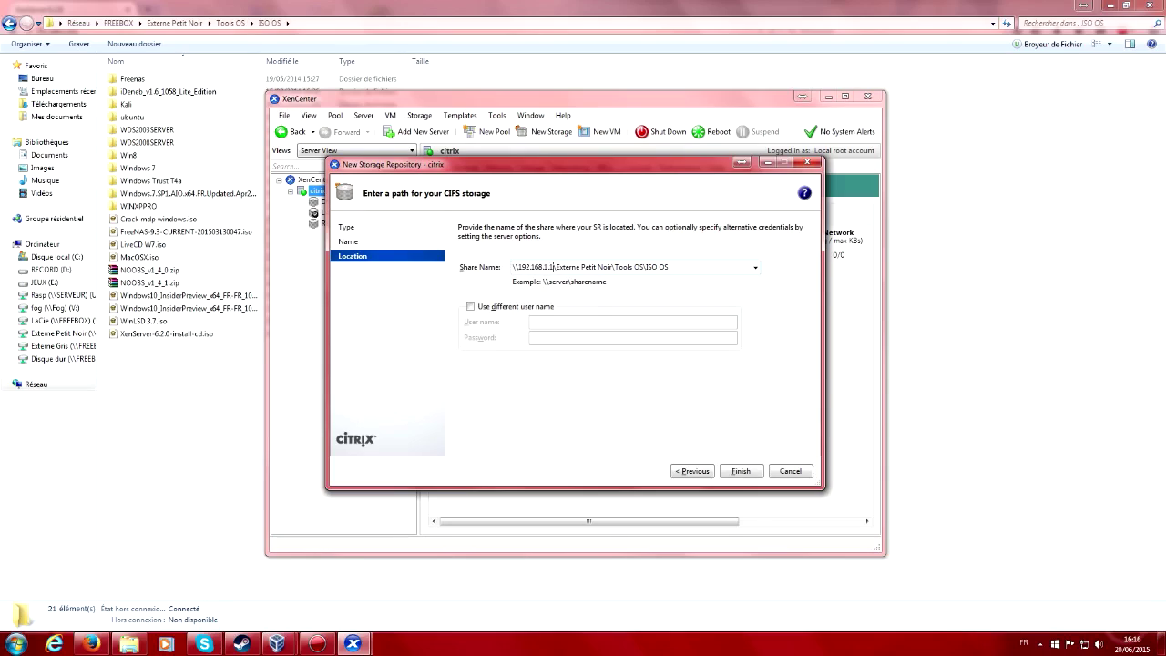
{"action": "left_click", "coordinate": [739, 472]}
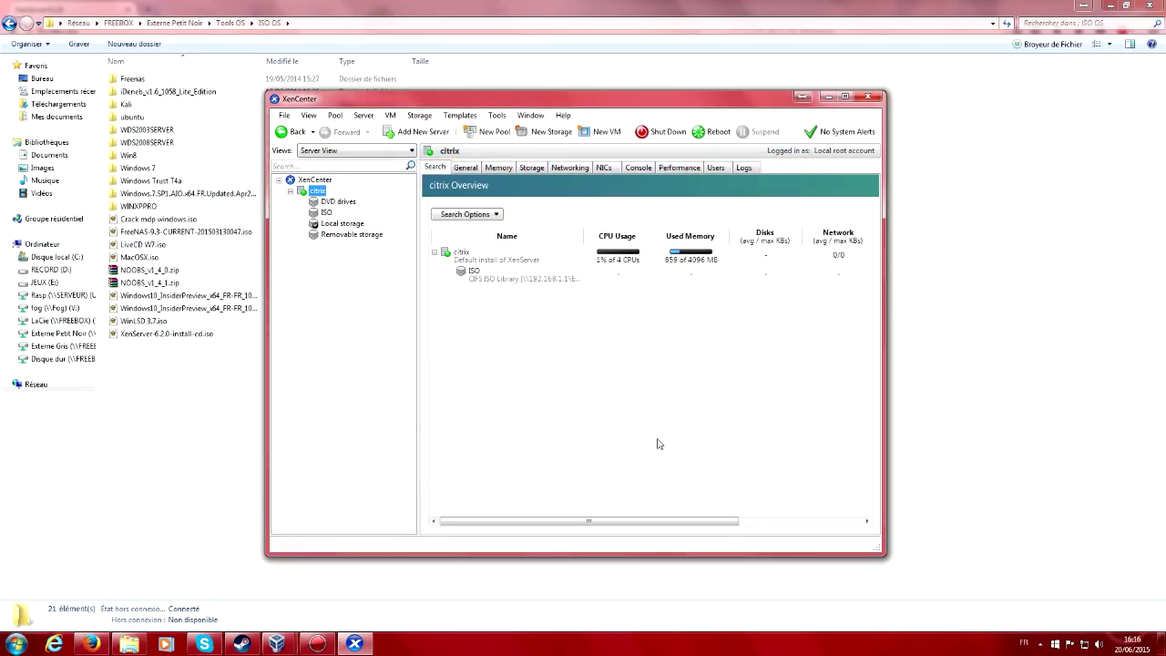
Examine the ISO repository's general properties and the contents of the ISO OS folder in Windows Explorer, and return to XenCenter.
{"action": "left_click", "coordinate": [325, 212]}
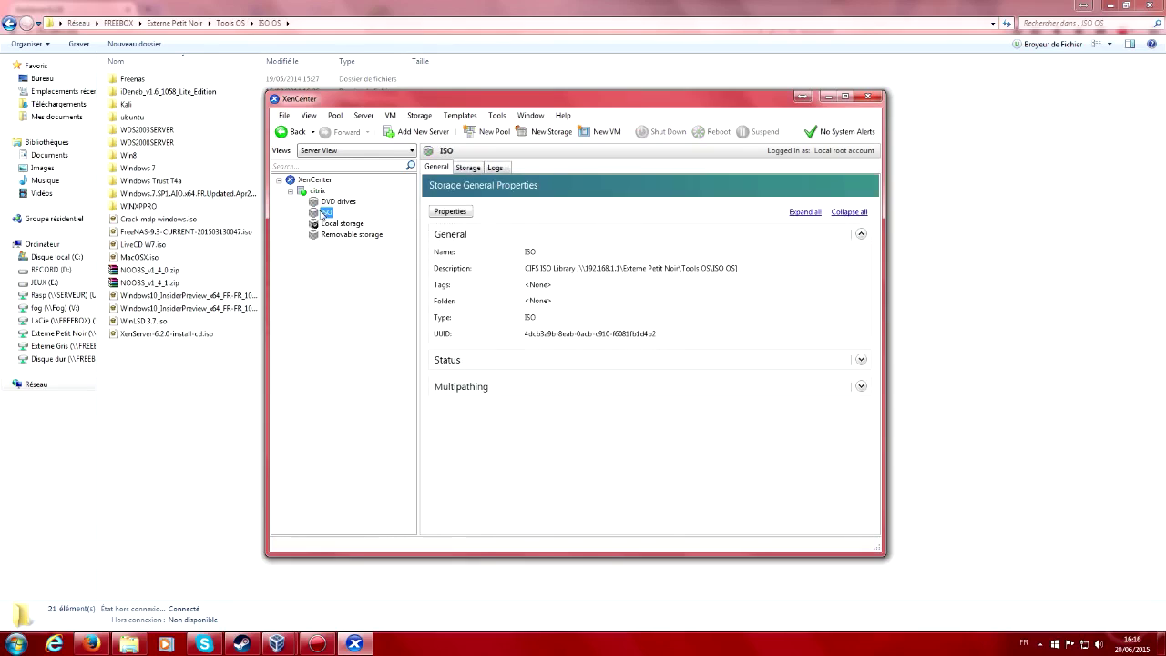
{"action": "left_click", "coordinate": [161, 335]}
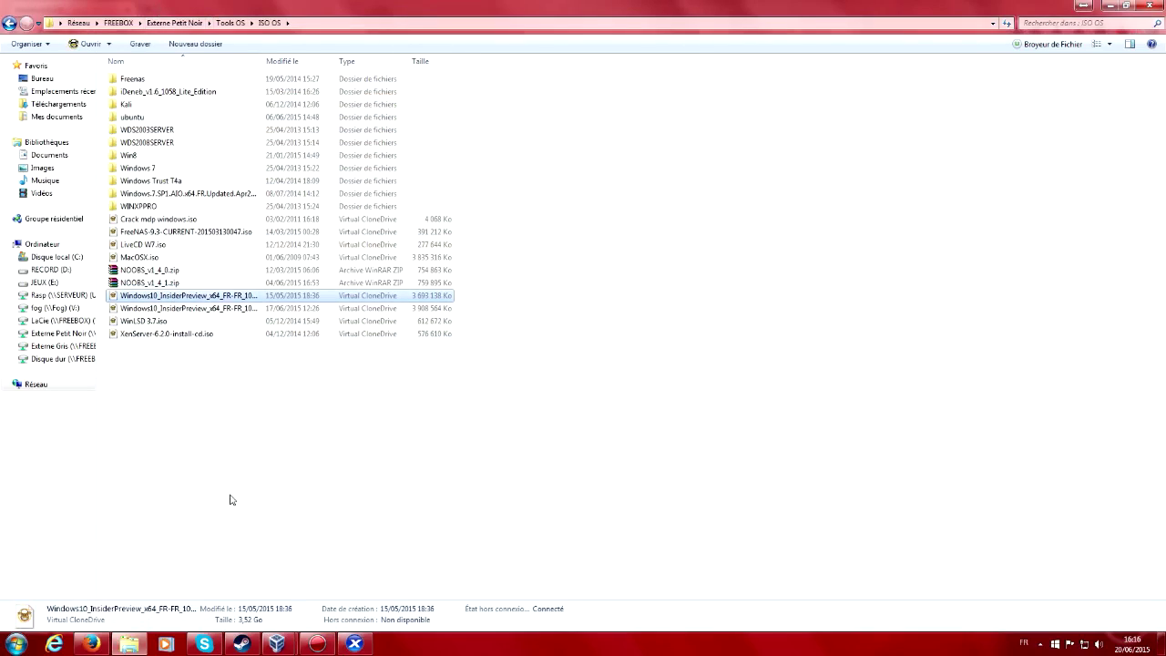
{"action": "left_click", "coordinate": [123, 80]}
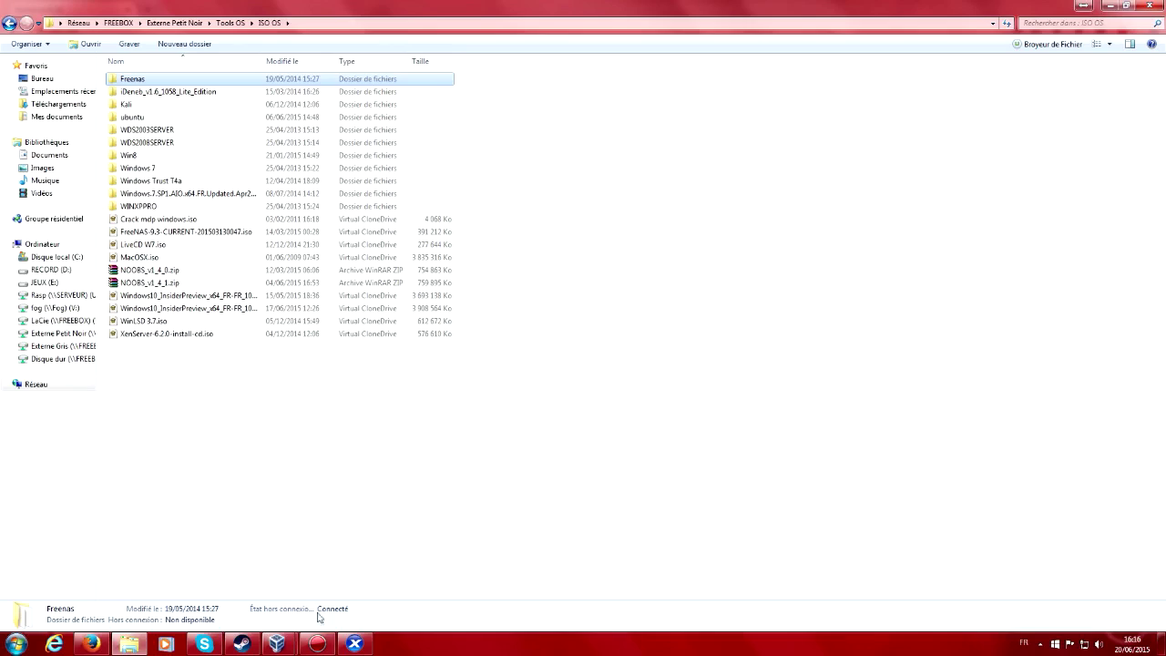
{"action": "mouse_move", "coordinate": [354, 647]}
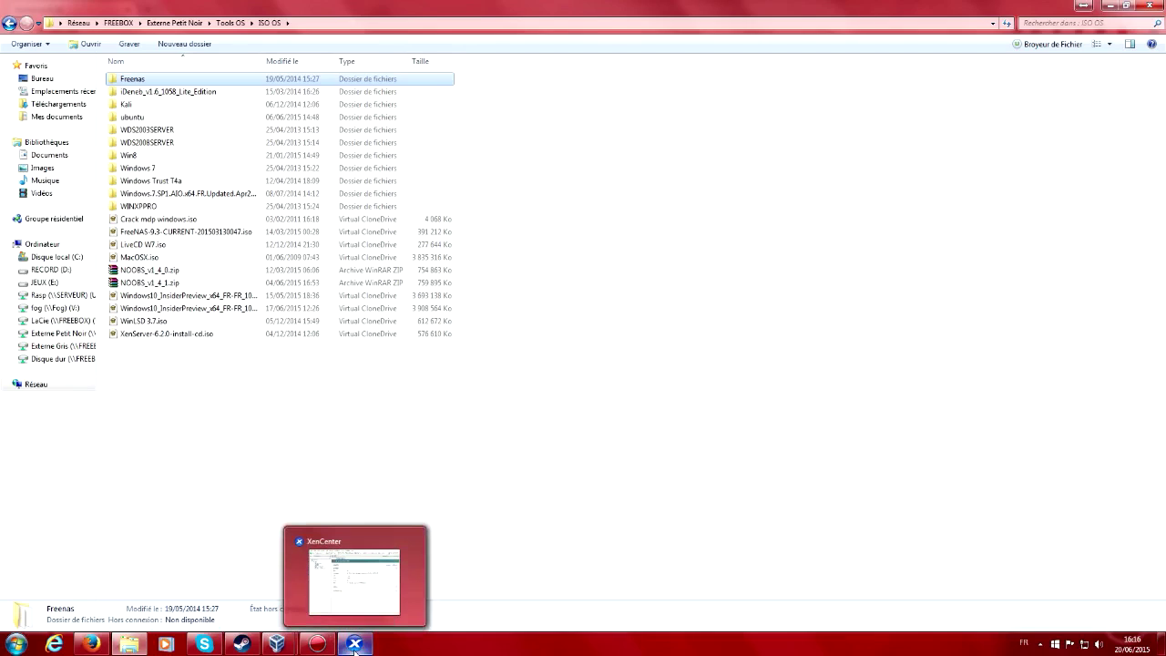
{"action": "left_click", "coordinate": [354, 645]}
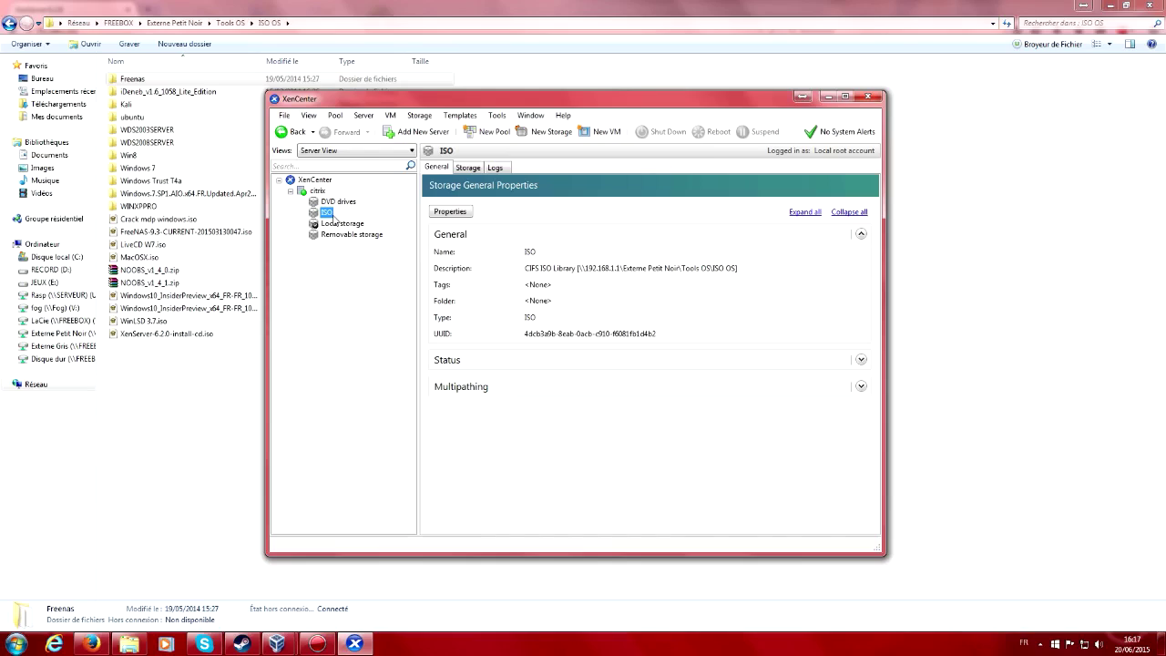
Start a new VM on the citrix server and look through the list of available VM templates.
{"action": "left_click", "coordinate": [302, 192]}
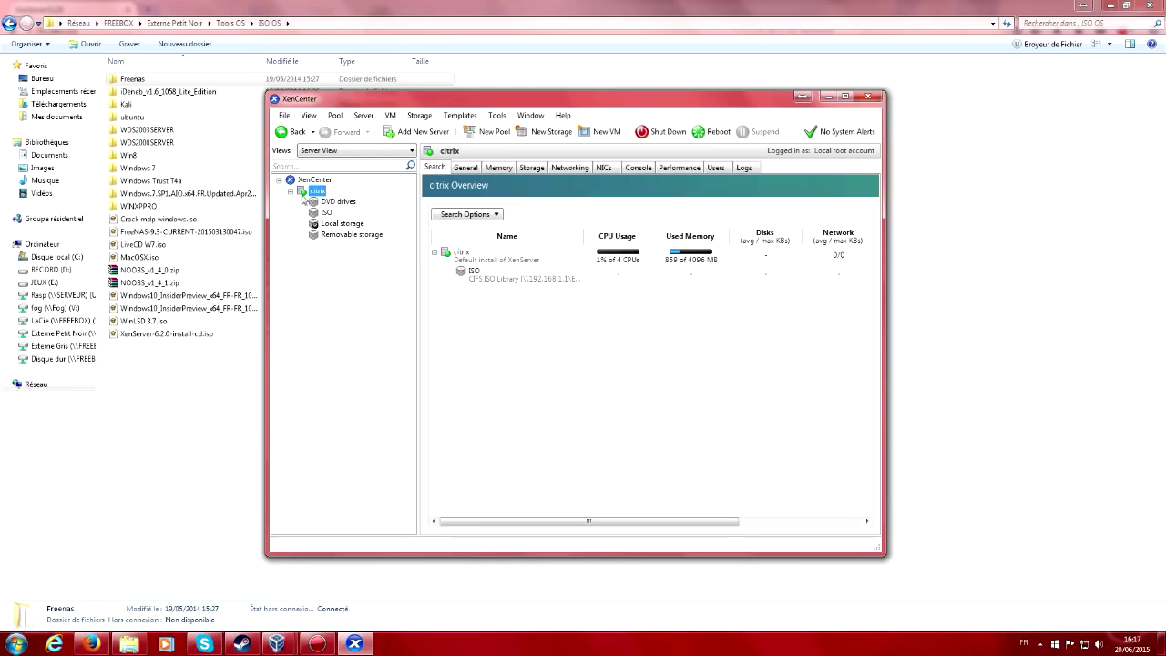
{"action": "left_click", "coordinate": [591, 132]}
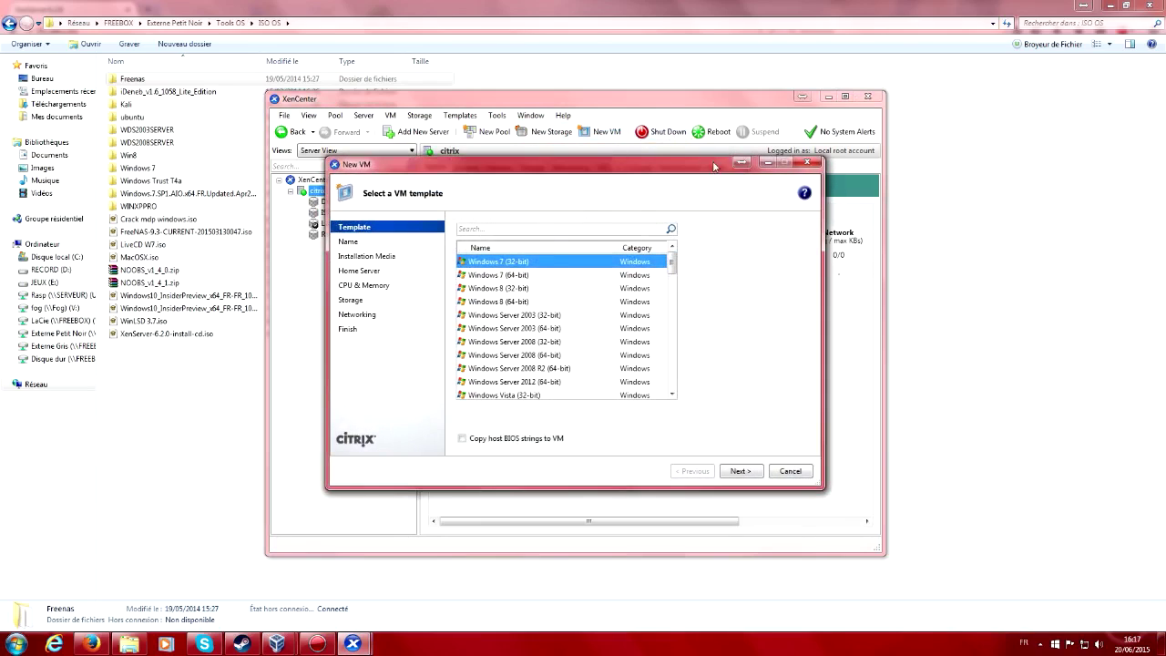
{"action": "left_click_drag", "start_coordinate": [673, 263], "coordinate": [697, 398]}
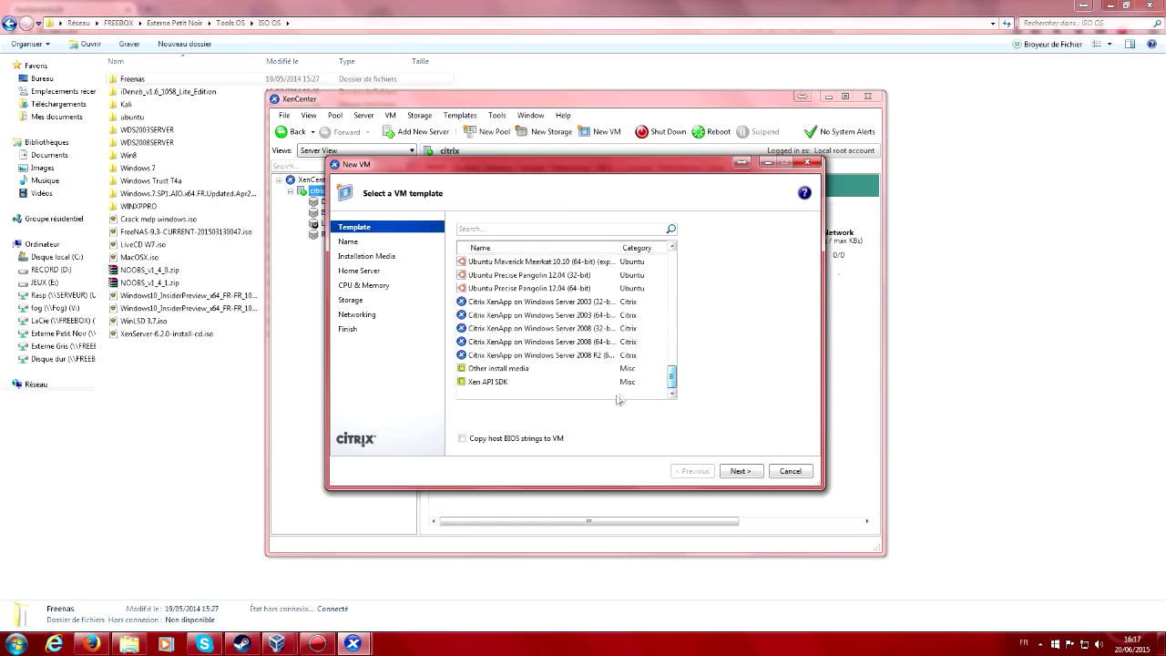
{"action": "scroll", "coordinate": [601, 375], "scroll_direction": "up", "scroll_amount": 2}
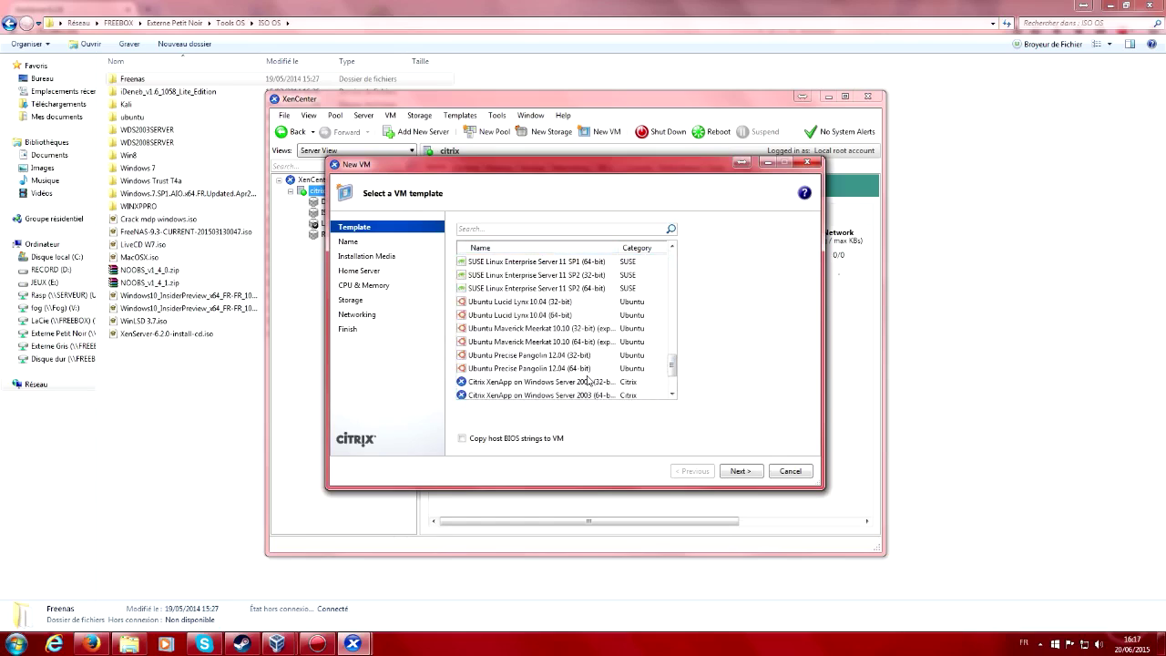
{"action": "scroll", "coordinate": [499, 355], "scroll_direction": "up", "scroll_amount": 5}
{"action": "scroll", "coordinate": [500, 355], "scroll_direction": "down", "scroll_amount": 10}
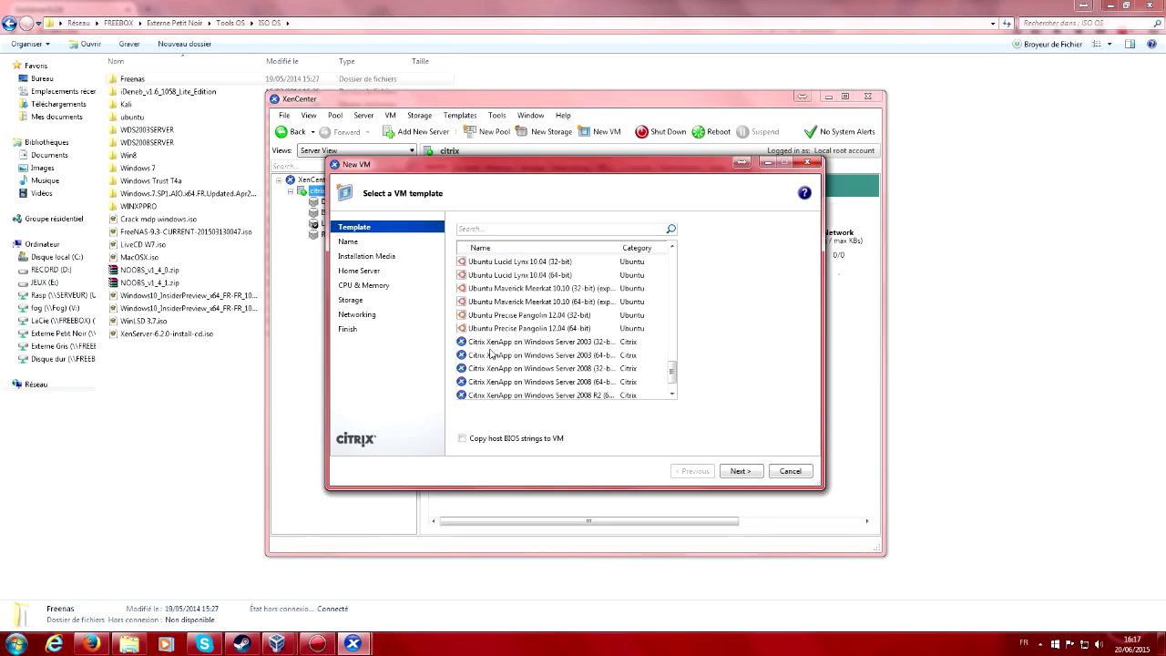
{"action": "scroll", "coordinate": [483, 363], "scroll_direction": "up", "scroll_amount": 6}
{"action": "scroll", "coordinate": [483, 363], "scroll_direction": "down", "scroll_amount": 5}
{"action": "scroll", "coordinate": [492, 342], "scroll_direction": "up", "scroll_amount": 10}
{"action": "scroll", "coordinate": [491, 339], "scroll_direction": "down", "scroll_amount": 3}
{"action": "scroll", "coordinate": [490, 337], "scroll_direction": "up", "scroll_amount": 3}
{"action": "scroll", "coordinate": [510, 387], "scroll_direction": "down", "scroll_amount": 15}
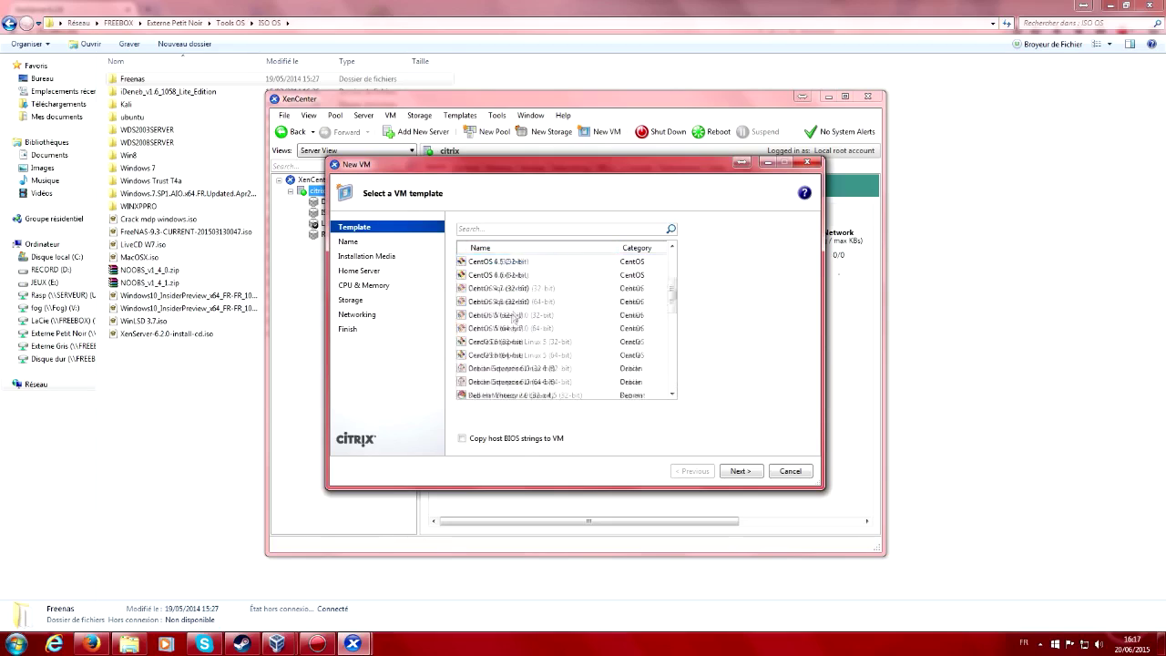
Choose the Other install media template and name the new virtual machine Ubuntu.
{"action": "left_click", "coordinate": [502, 369]}
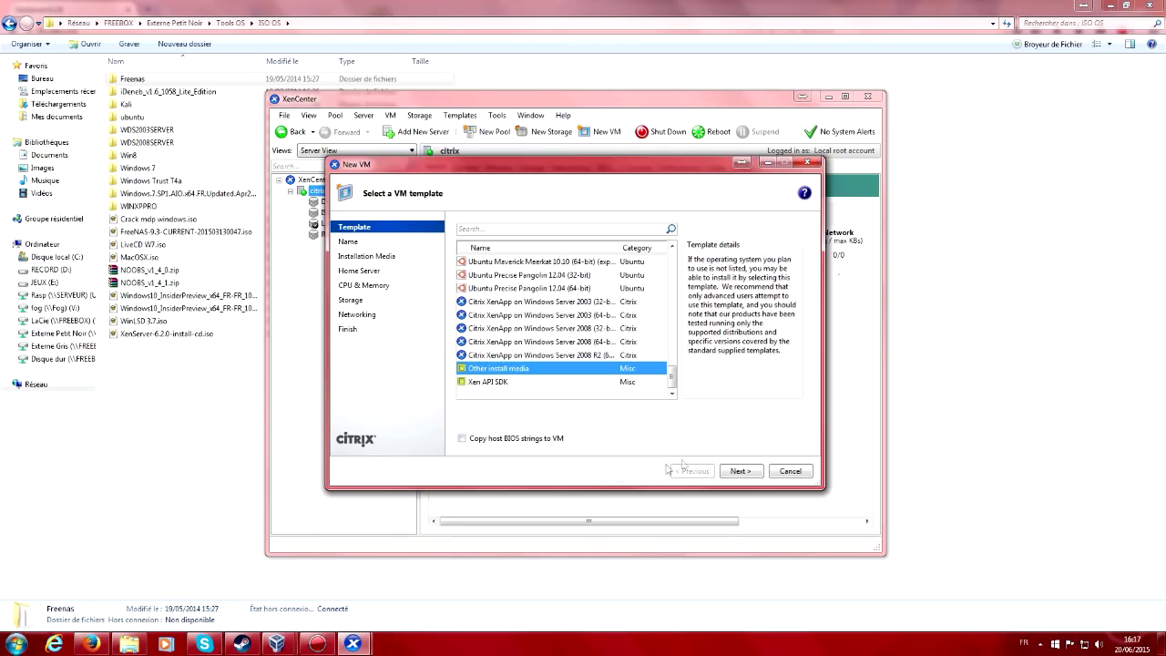
{"action": "left_click", "coordinate": [742, 470]}
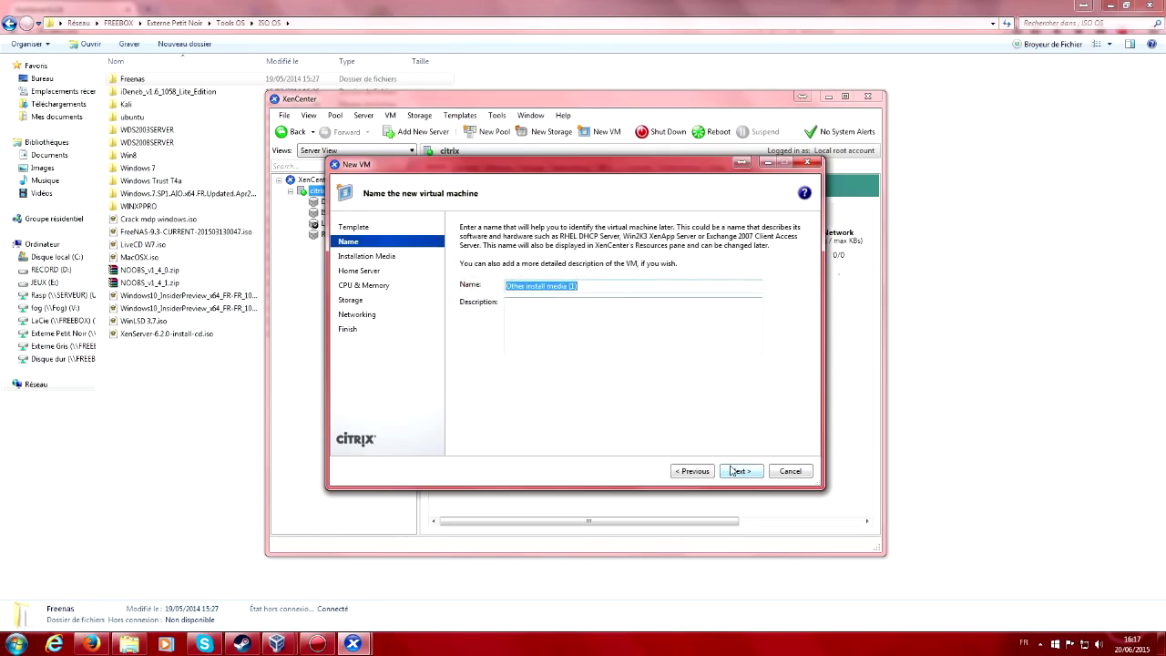
{"action": "type", "text": "Ubuntu"}
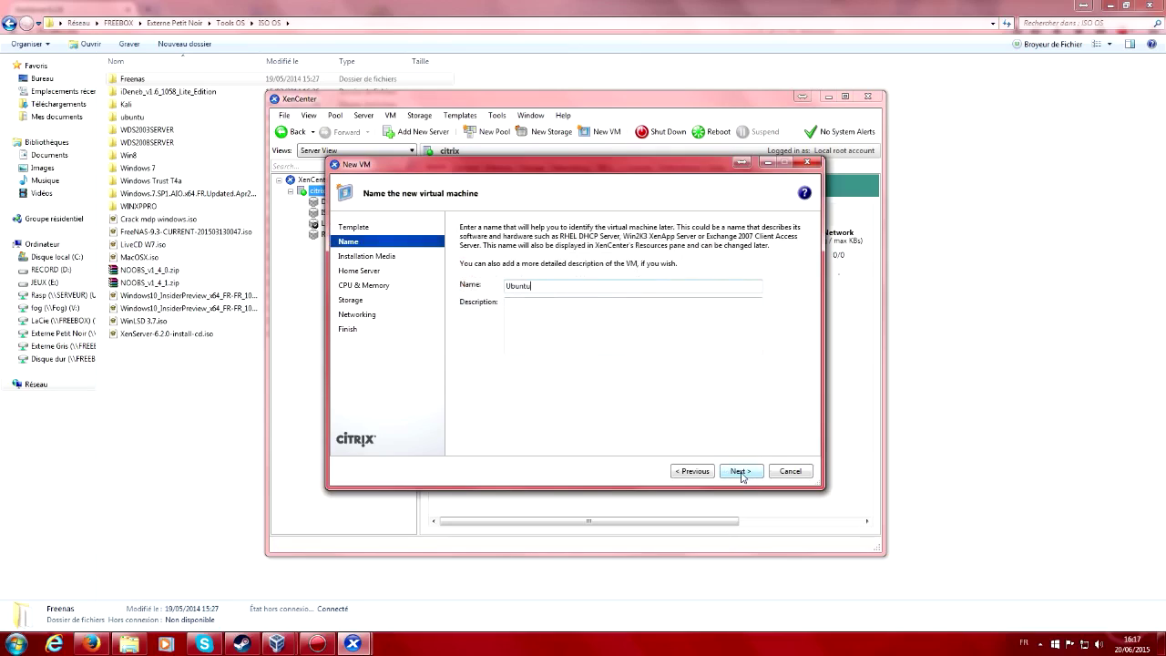
{"action": "left_click", "coordinate": [742, 471]}
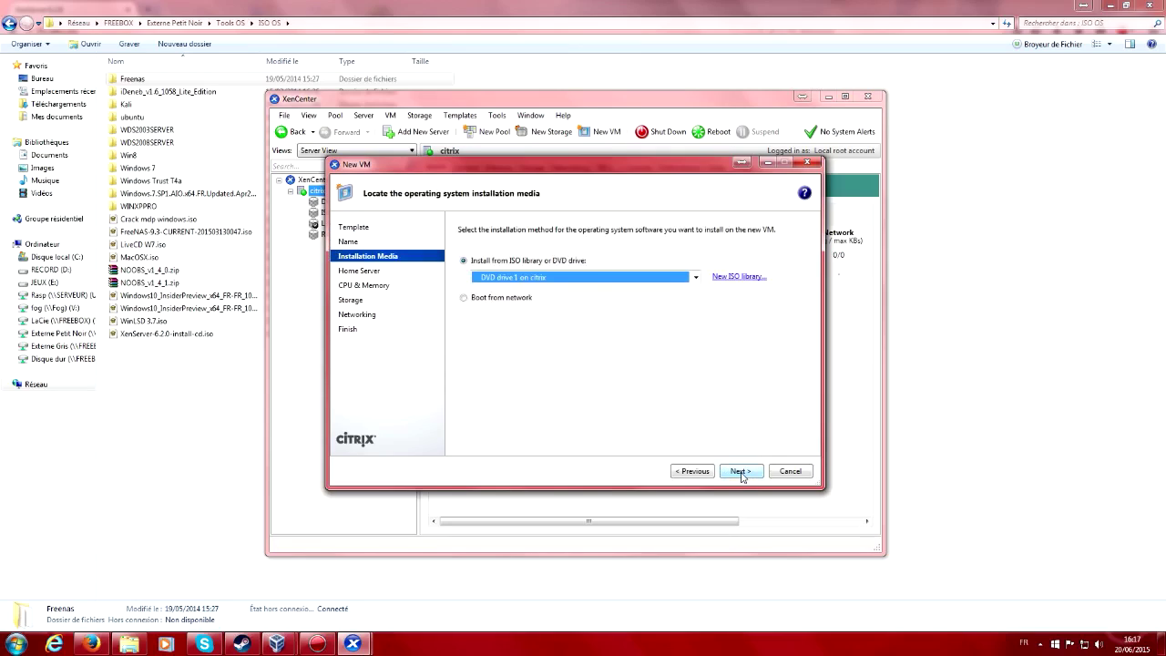
Review the installation media choices, try Boot from network and return to Install from ISO library or DVD drive.
{"action": "left_click", "coordinate": [514, 277]}
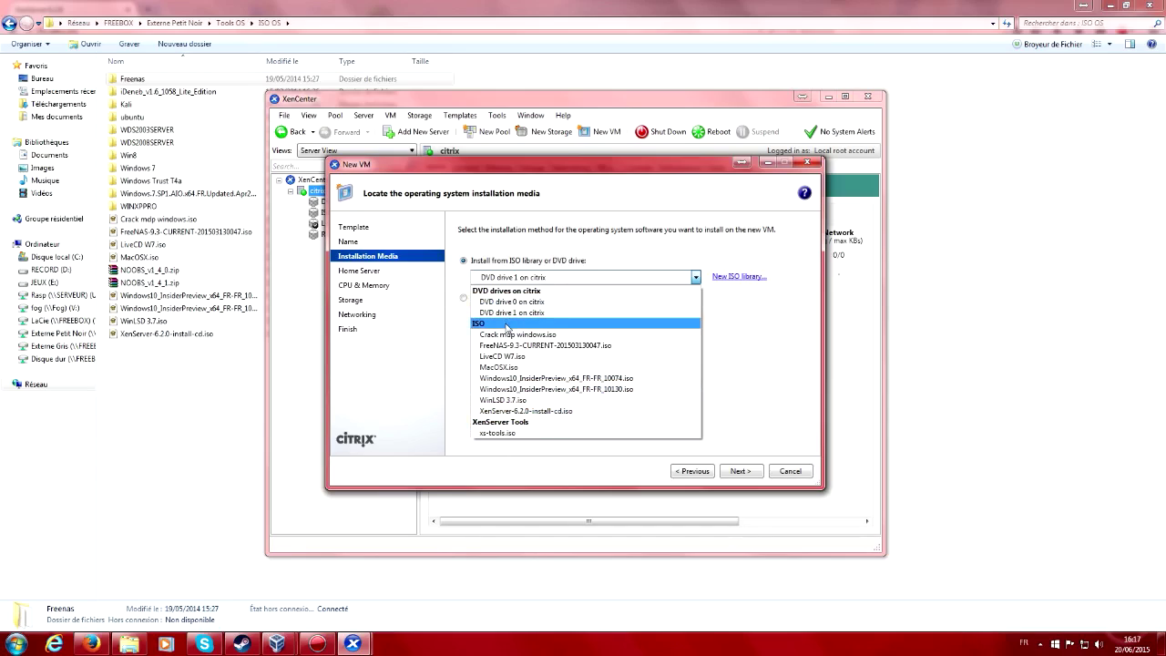
{"action": "left_click", "coordinate": [483, 294]}
{"action": "left_click", "coordinate": [485, 302]}
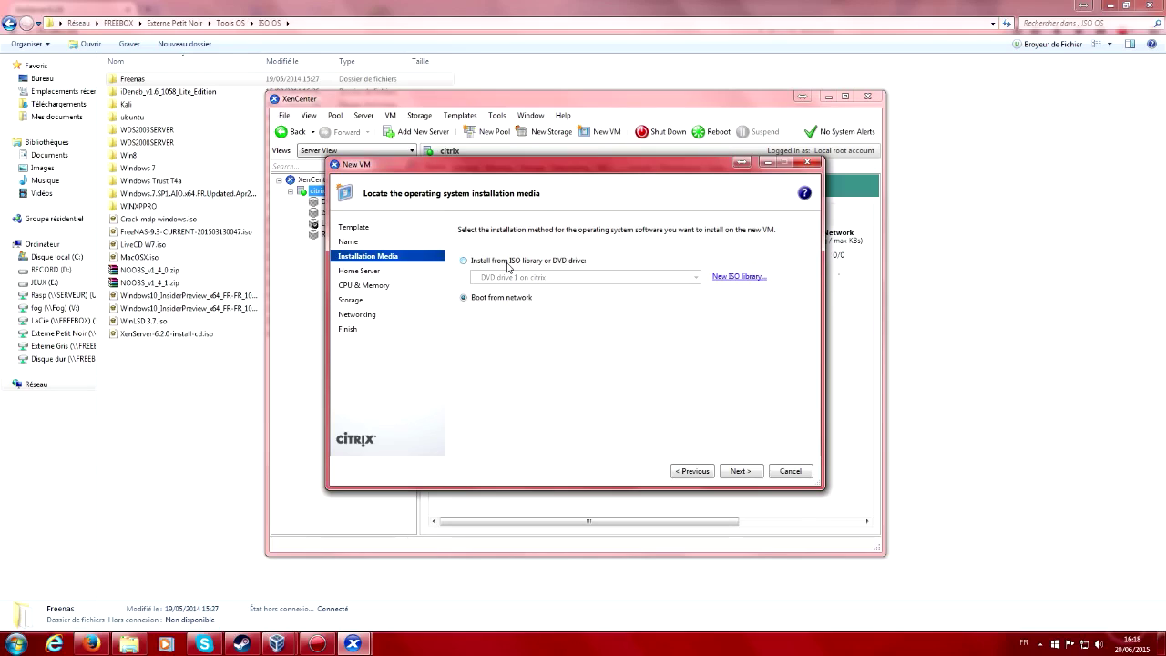
{"action": "left_click", "coordinate": [12, 527]}
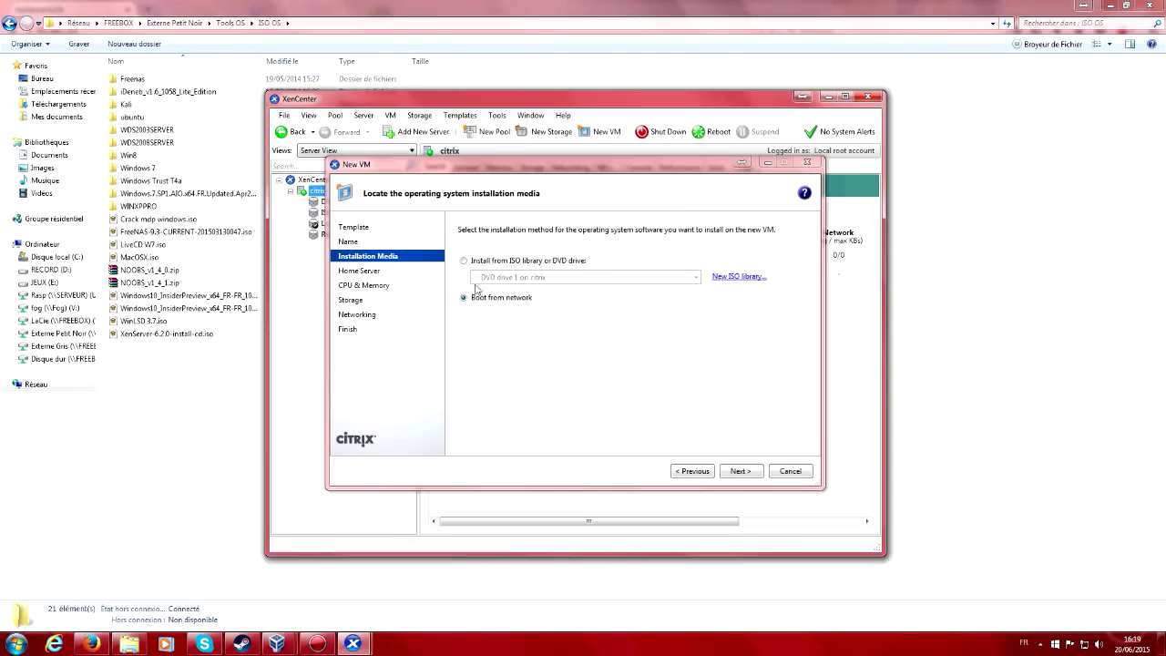
{"action": "left_click", "coordinate": [492, 262]}
{"action": "left_click", "coordinate": [491, 262]}
{"action": "left_click", "coordinate": [541, 279]}
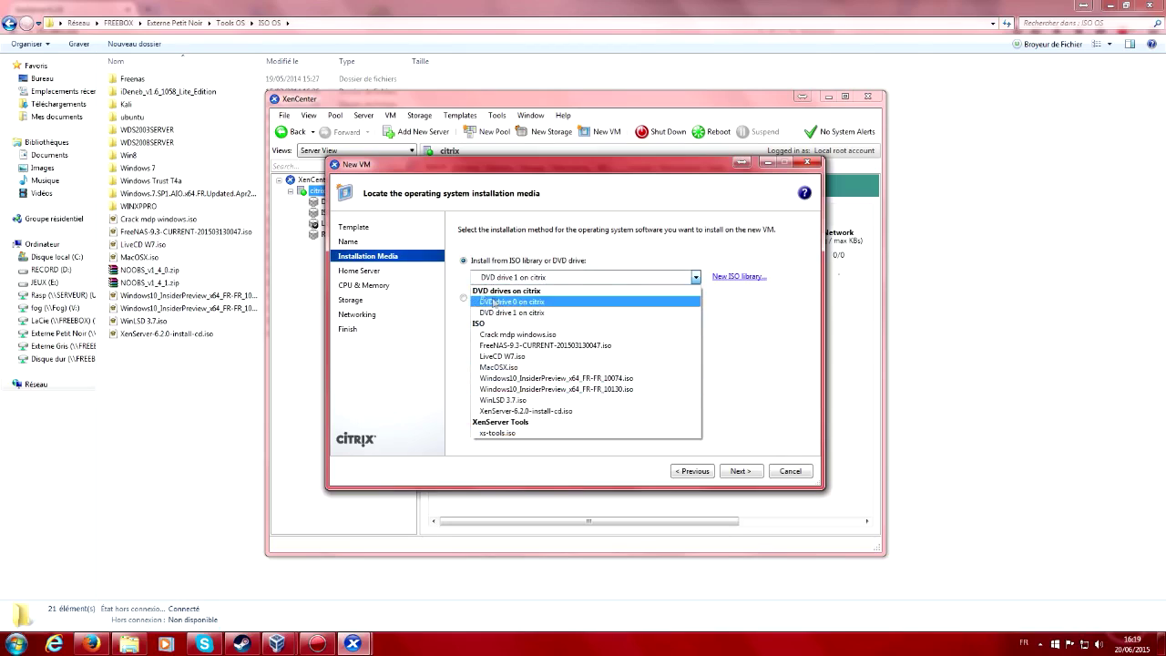
Switch to Windows Explorer and copy ubuntu-14.04-server-i386.iso from the ubuntu subfolder into the ISO OS folder, showing the copy details.
{"action": "left_click", "coordinate": [238, 380]}
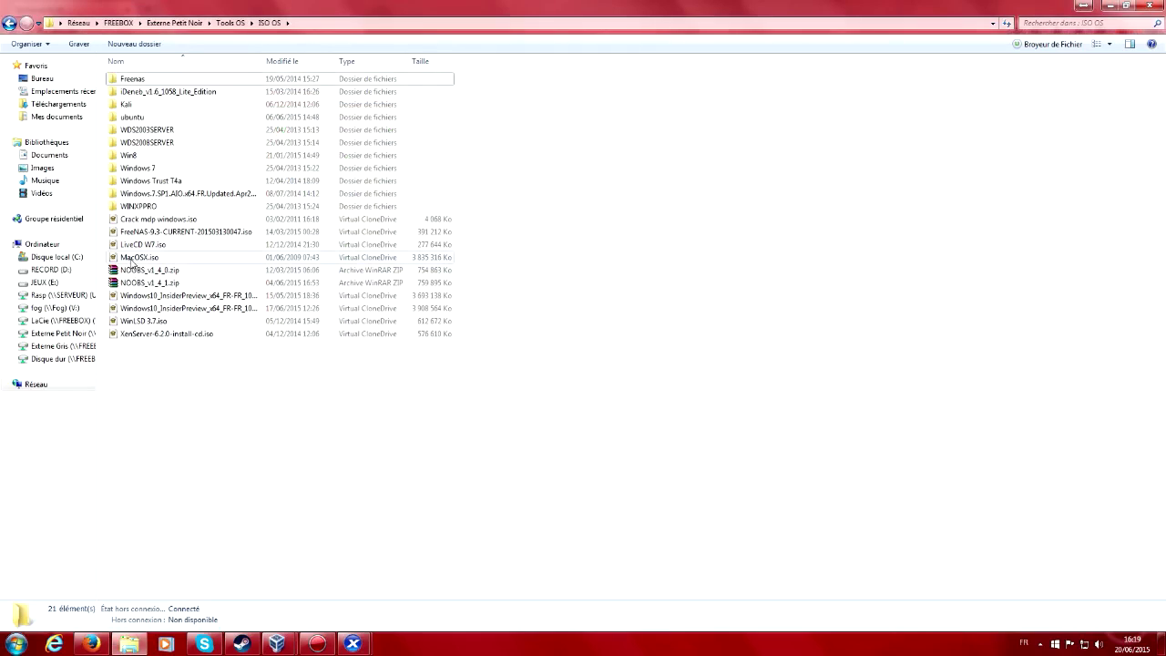
{"action": "double_click", "coordinate": [137, 117]}
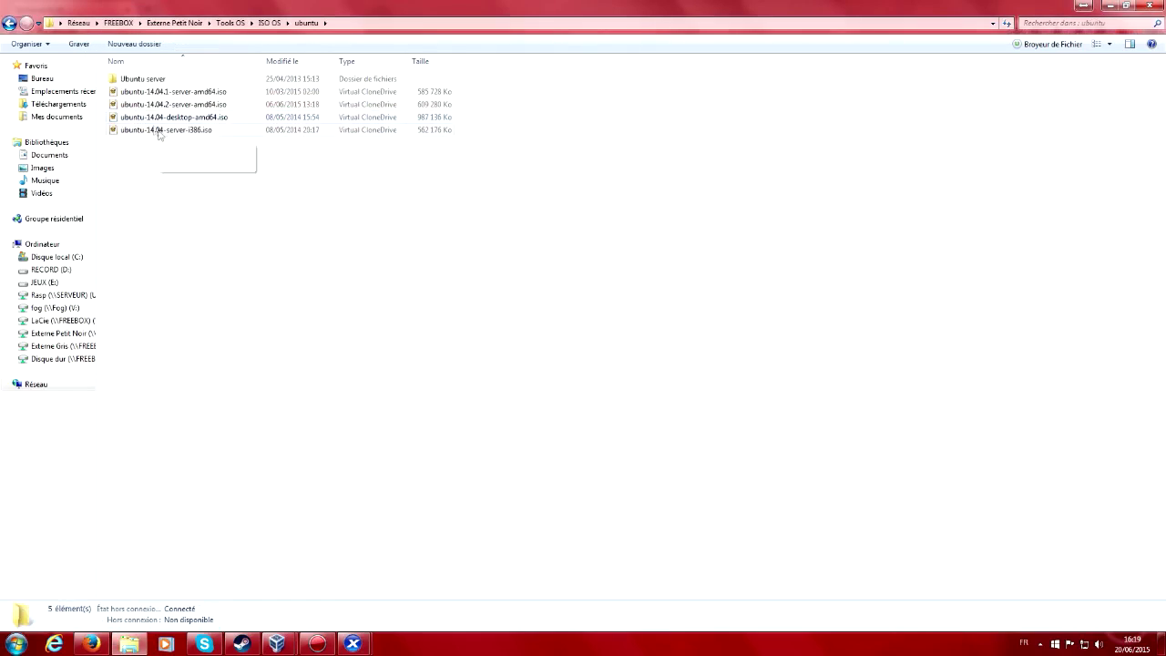
{"action": "left_click", "coordinate": [178, 133]}
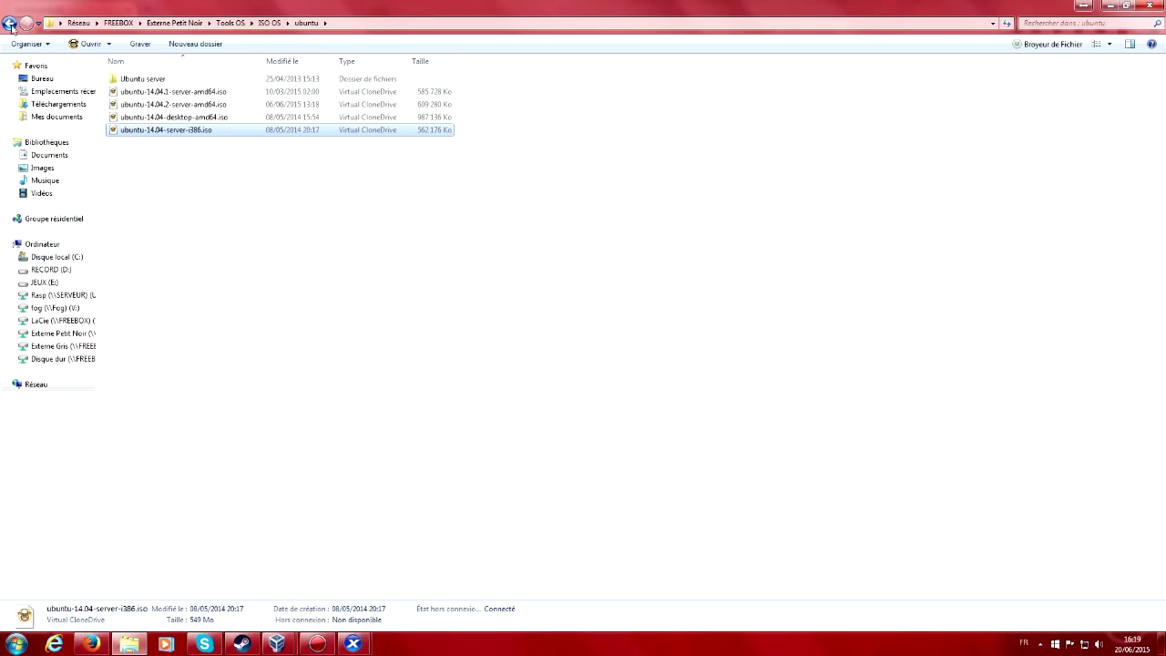
{"action": "left_click", "coordinate": [10, 24]}
{"action": "key", "text": "ctrl+v"}
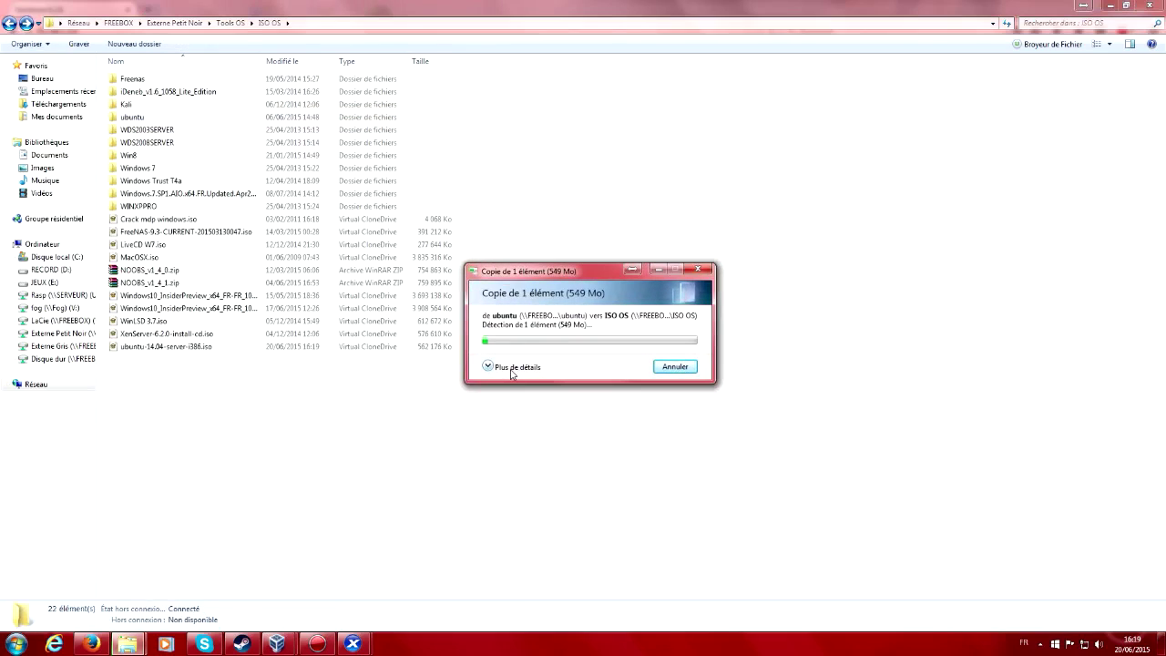
{"action": "left_click", "coordinate": [513, 369]}
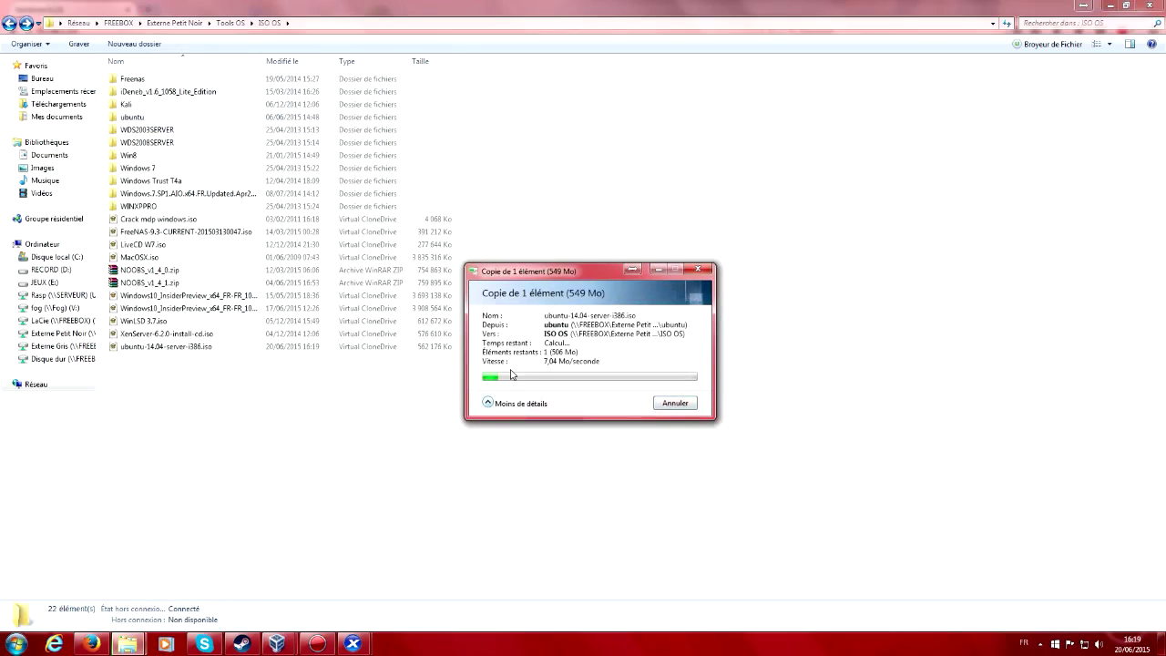
Switch to XenCenter, look through the available installation sources for the new VM, and go back to its naming page.
{"action": "left_click", "coordinate": [353, 643]}
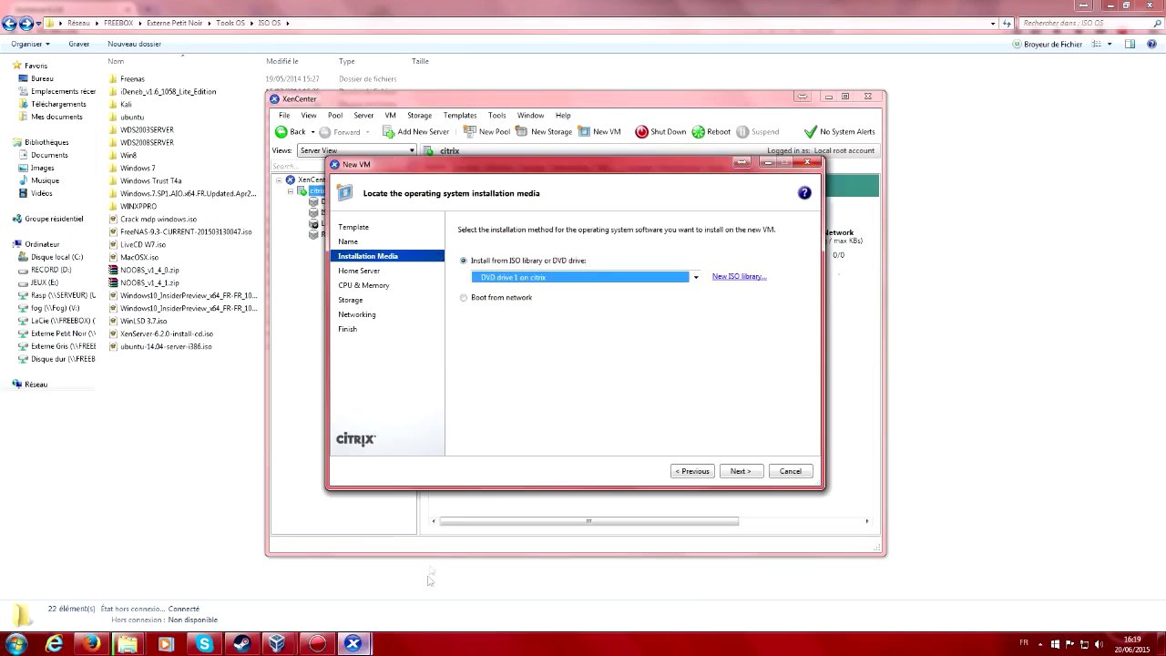
{"action": "left_click", "coordinate": [527, 278]}
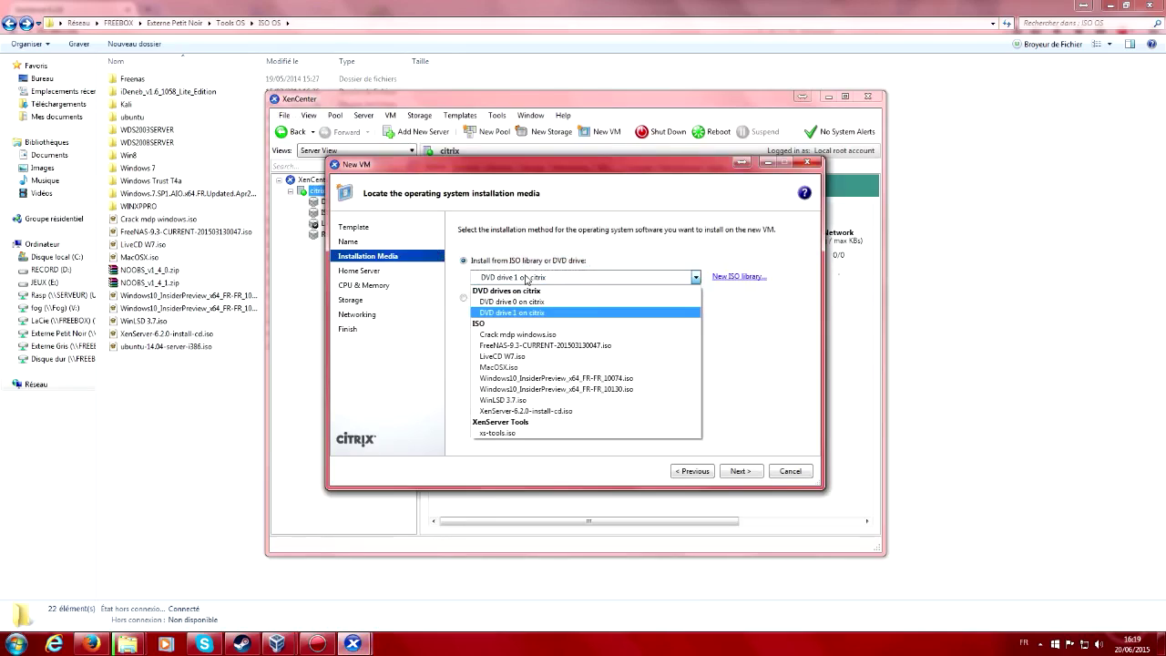
{"action": "left_click", "coordinate": [527, 278]}
{"action": "left_click", "coordinate": [704, 469]}
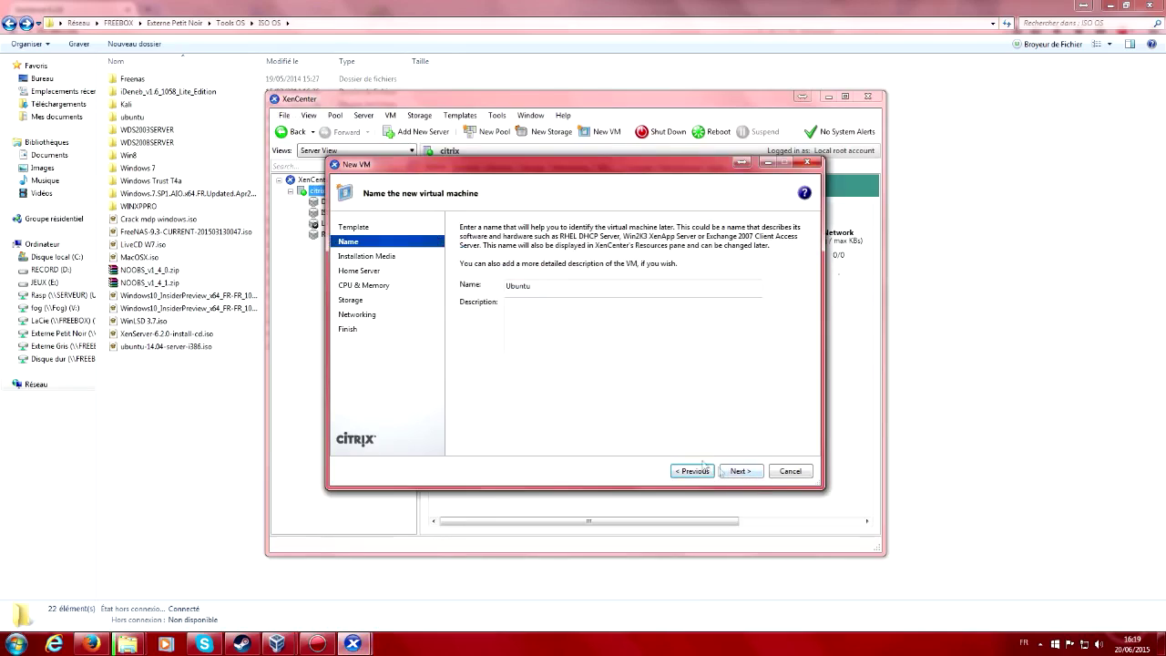
Switch to Windows Explorer, cancel the copy of ubuntu-14.04-server-i386.iso, and return to the New VM wizard in XenCenter.
{"action": "left_click", "coordinate": [205, 393]}
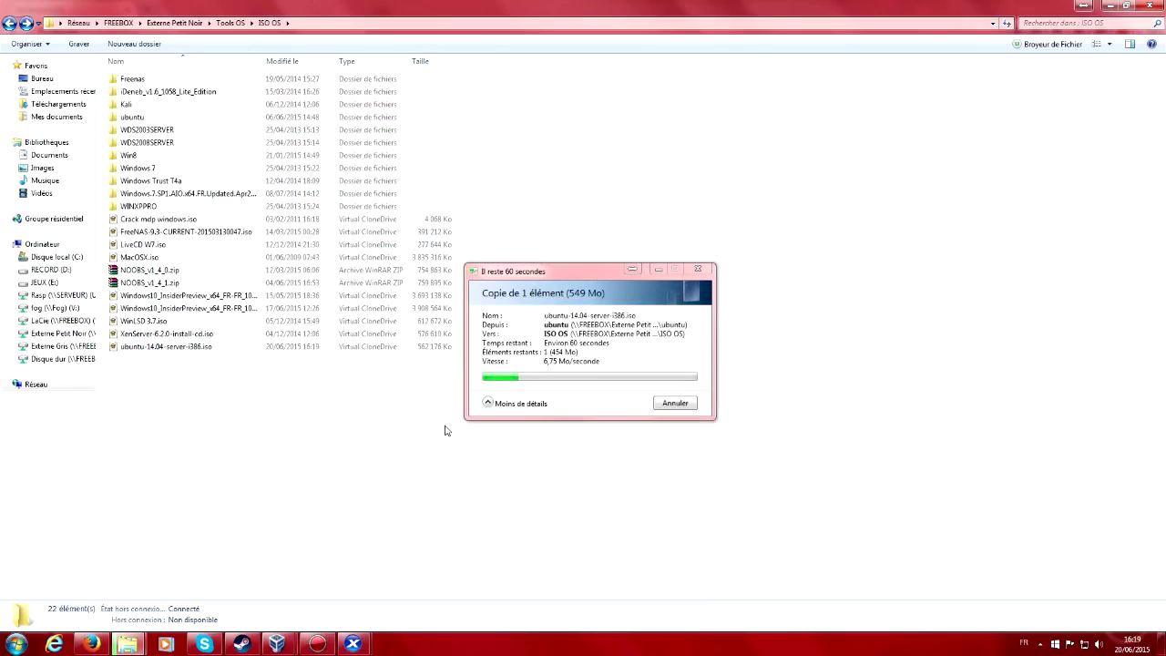
{"action": "left_click", "coordinate": [675, 404]}
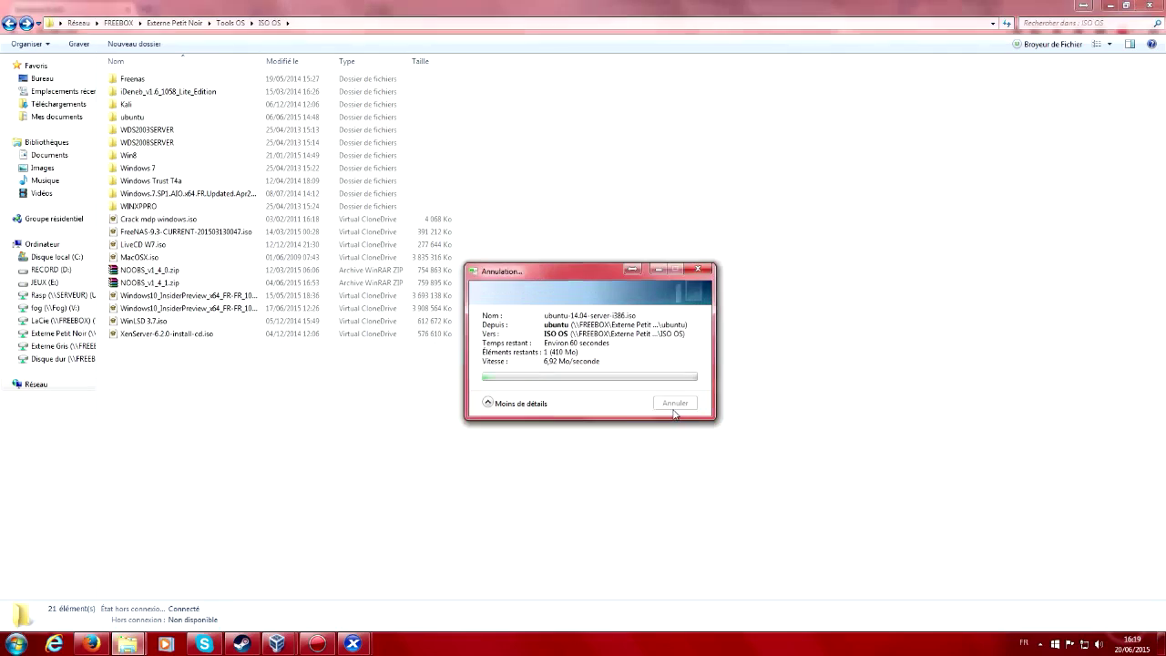
{"action": "mouse_move", "coordinate": [354, 643]}
{"action": "left_click", "coordinate": [387, 620]}
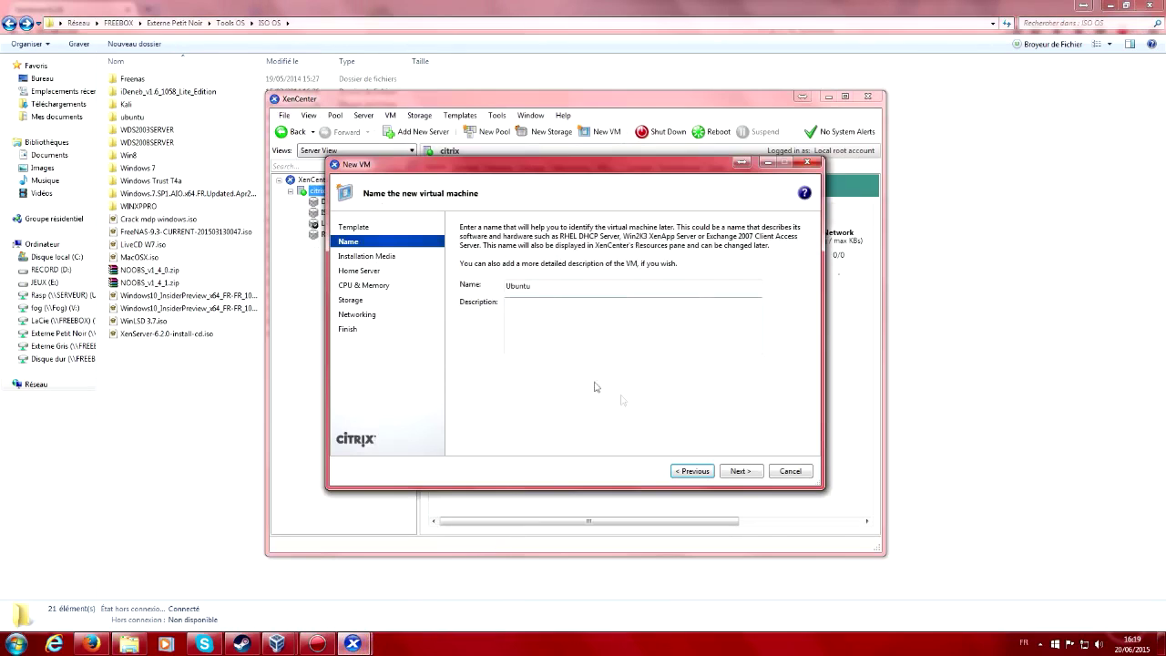
Select FreeNAS-9.3-CURRENT-201503130047.iso as the installation source and accept citrix as the VM's home server.
{"action": "left_click", "coordinate": [740, 471]}
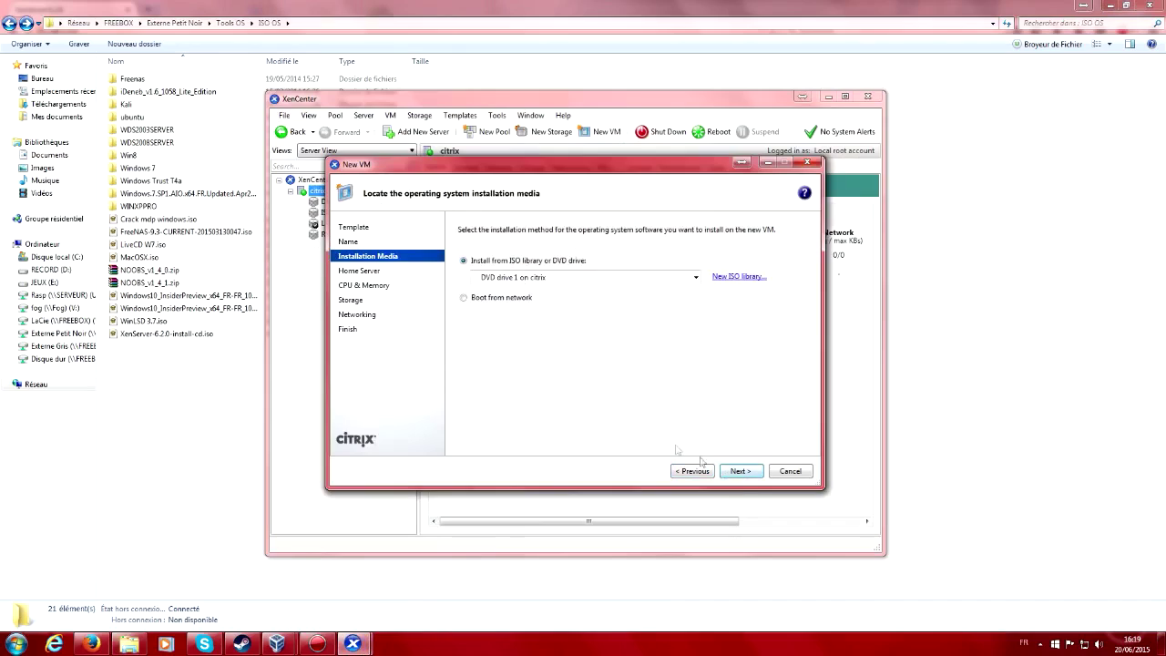
{"action": "left_click", "coordinate": [510, 277]}
{"action": "left_click", "coordinate": [546, 345]}
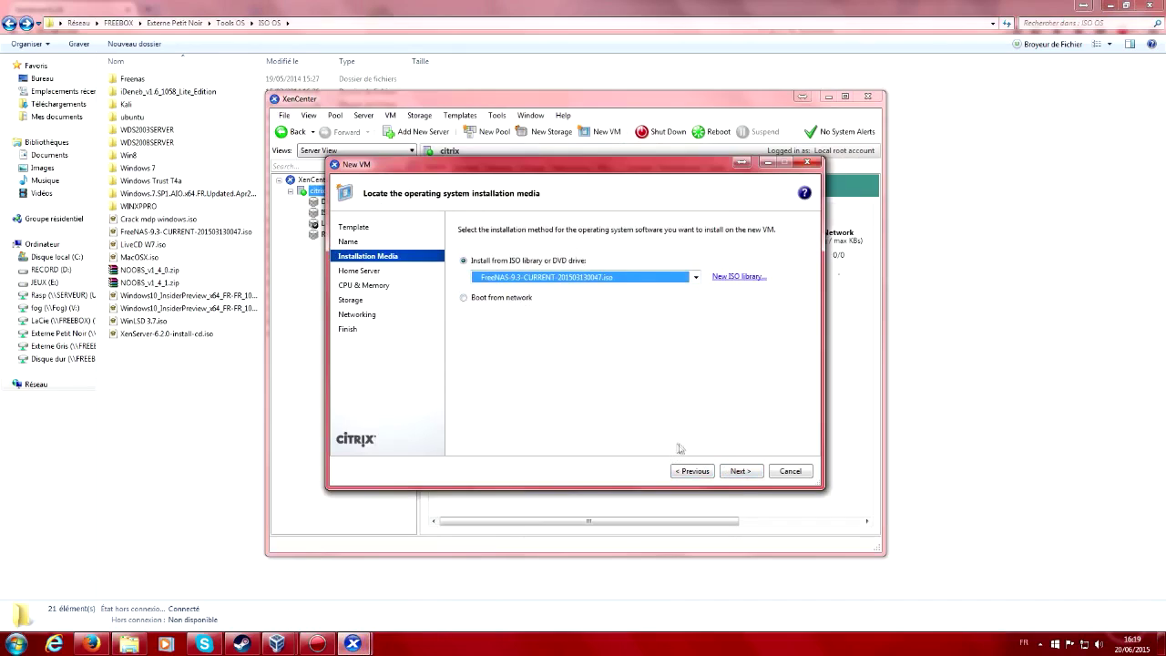
{"action": "left_click", "coordinate": [733, 470]}
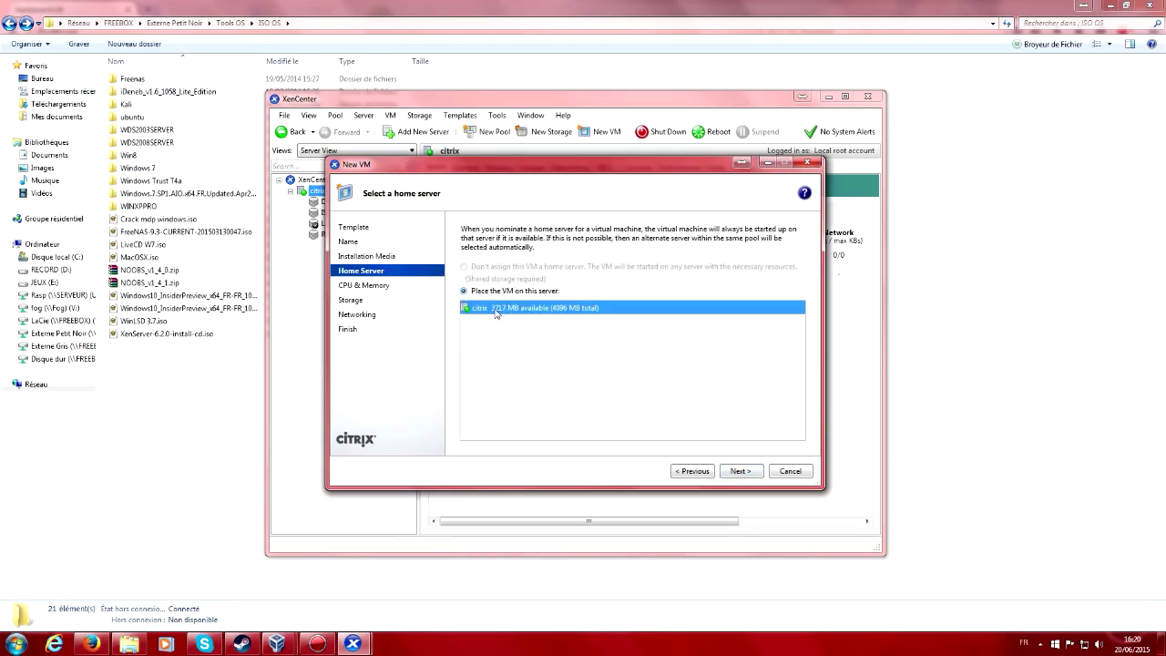
{"action": "left_click", "coordinate": [741, 472]}
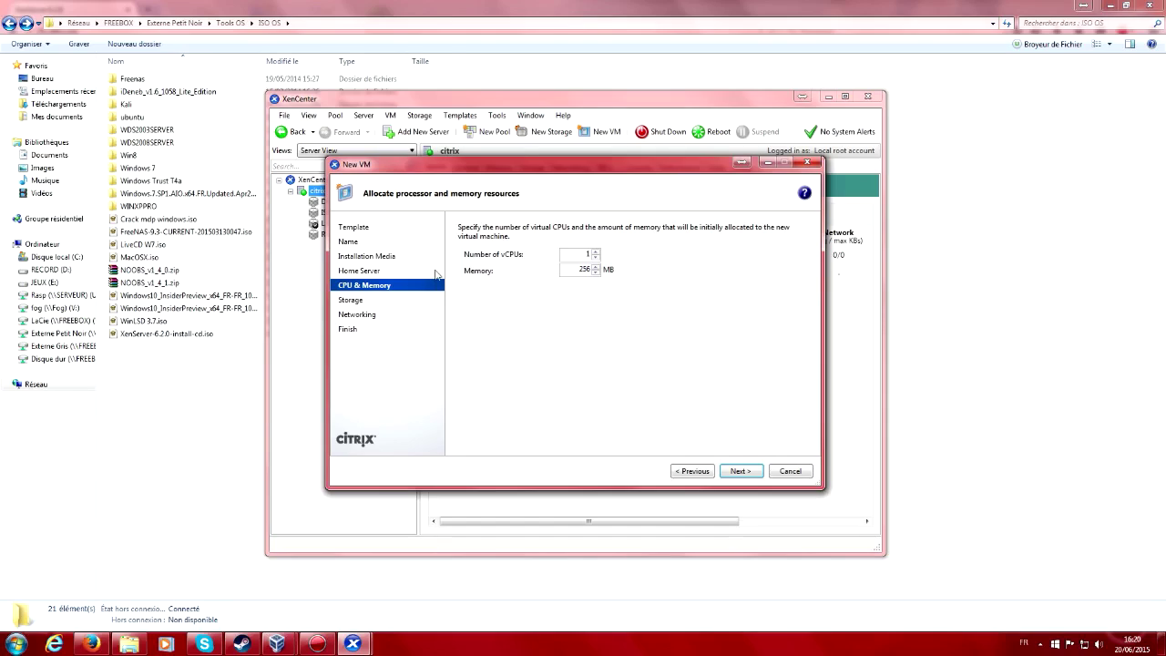
Try allocating 16 vCPUs to the new VM and set the number back to 1.
{"action": "double_click", "coordinate": [572, 255]}
{"action": "type", "text": "16"}
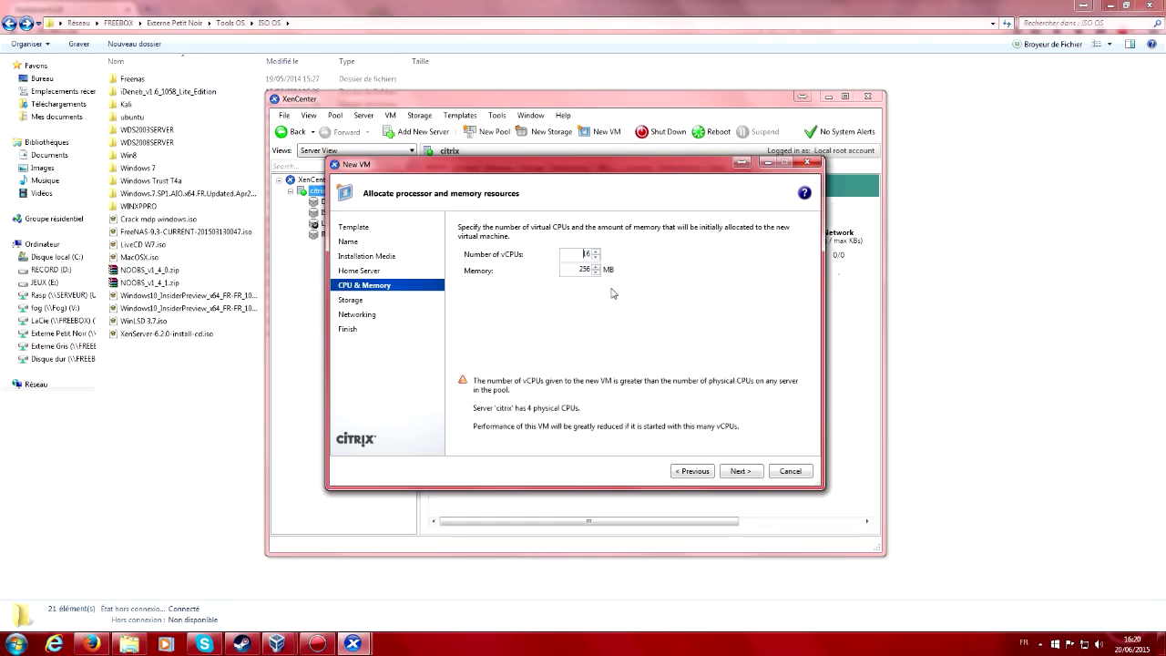
{"action": "key", "text": "BackSpace"}
{"action": "key", "text": "BackSpace"}
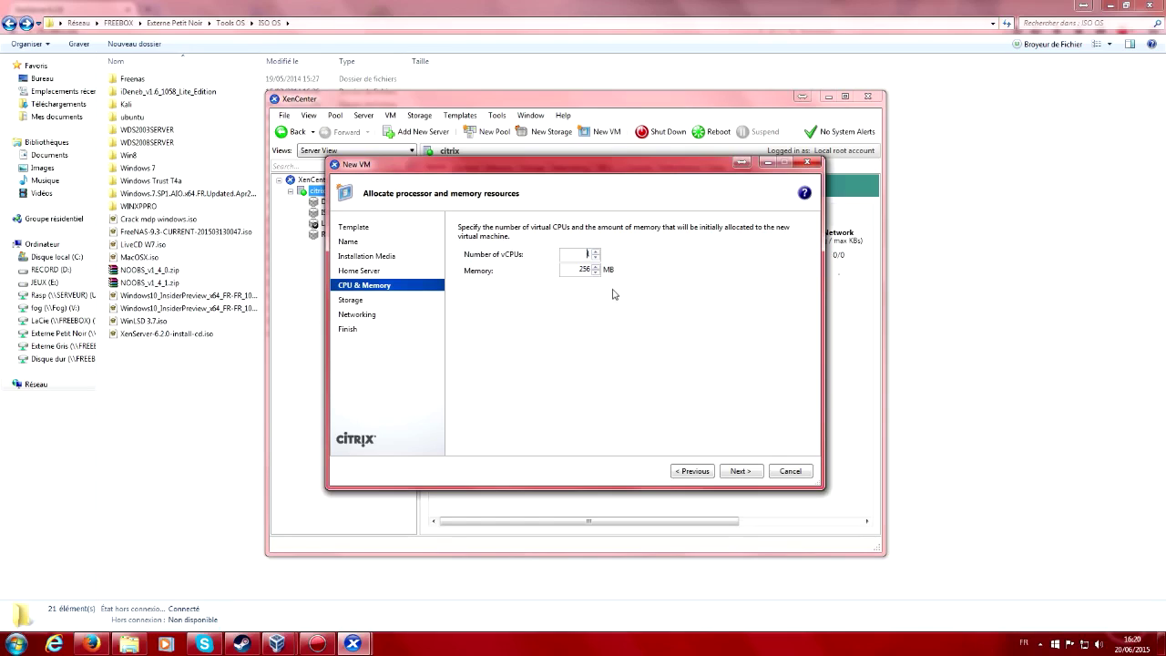
{"action": "type", "text": "1"}
Move the New VM wizard aside to check the CPU and memory usage of the citrix server.
{"action": "left_click_drag", "start_coordinate": [557, 170], "coordinate": [646, 310]}
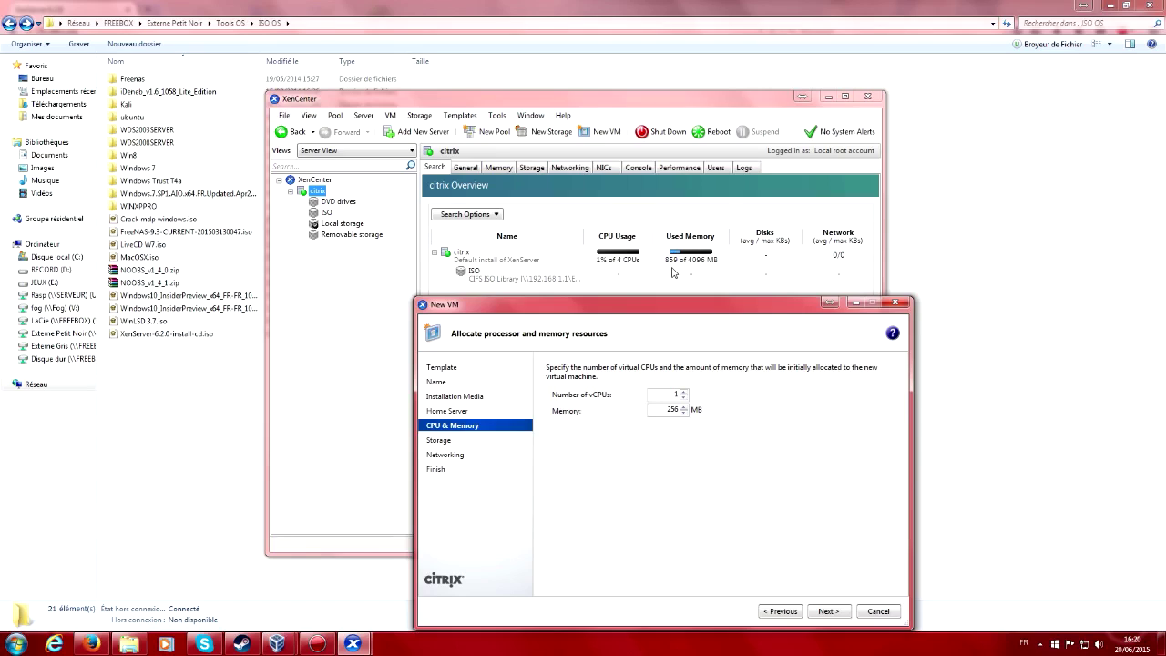
{"action": "left_click_drag", "start_coordinate": [666, 305], "coordinate": [631, 274]}
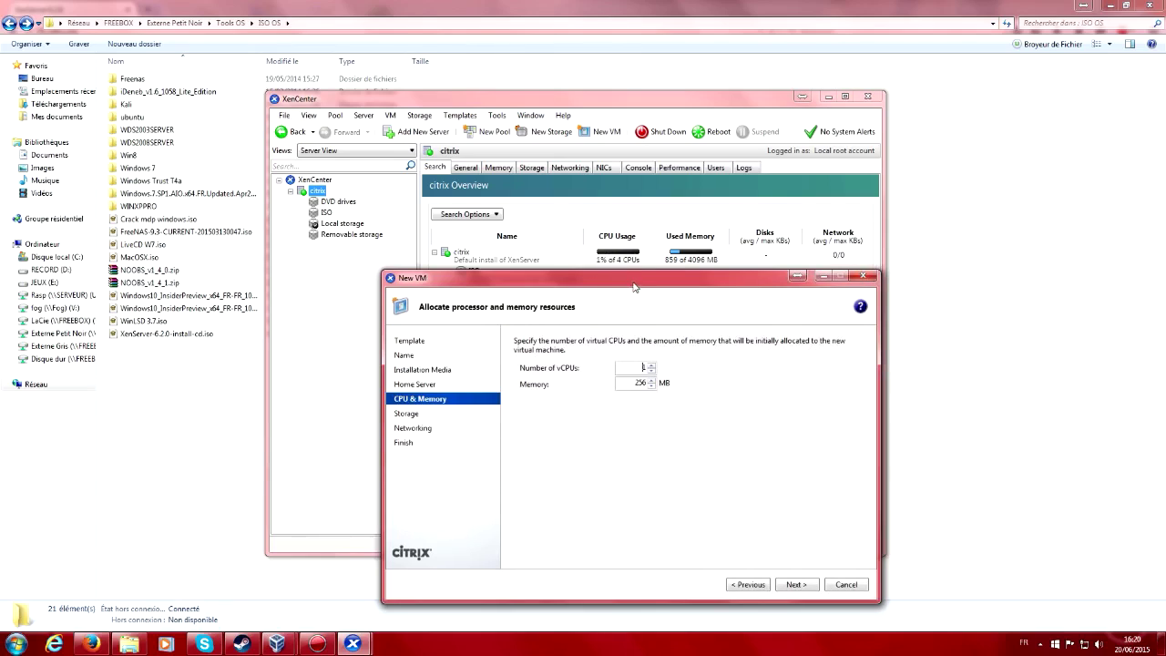
{"action": "mouse_move", "coordinate": [637, 283]}
{"action": "left_mouse_down"}
{"action": "mouse_move", "coordinate": [642, 250]}
{"action": "mouse_move", "coordinate": [637, 275]}
{"action": "left_mouse_up"}
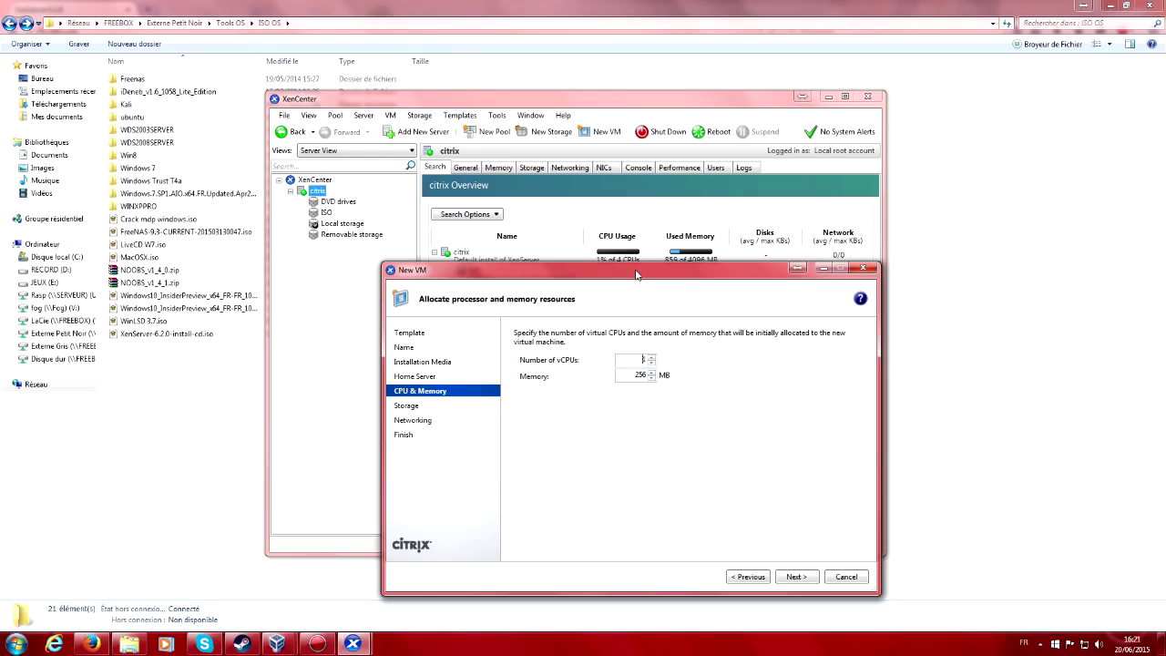
{"action": "left_click_drag", "start_coordinate": [676, 273], "coordinate": [678, 330]}
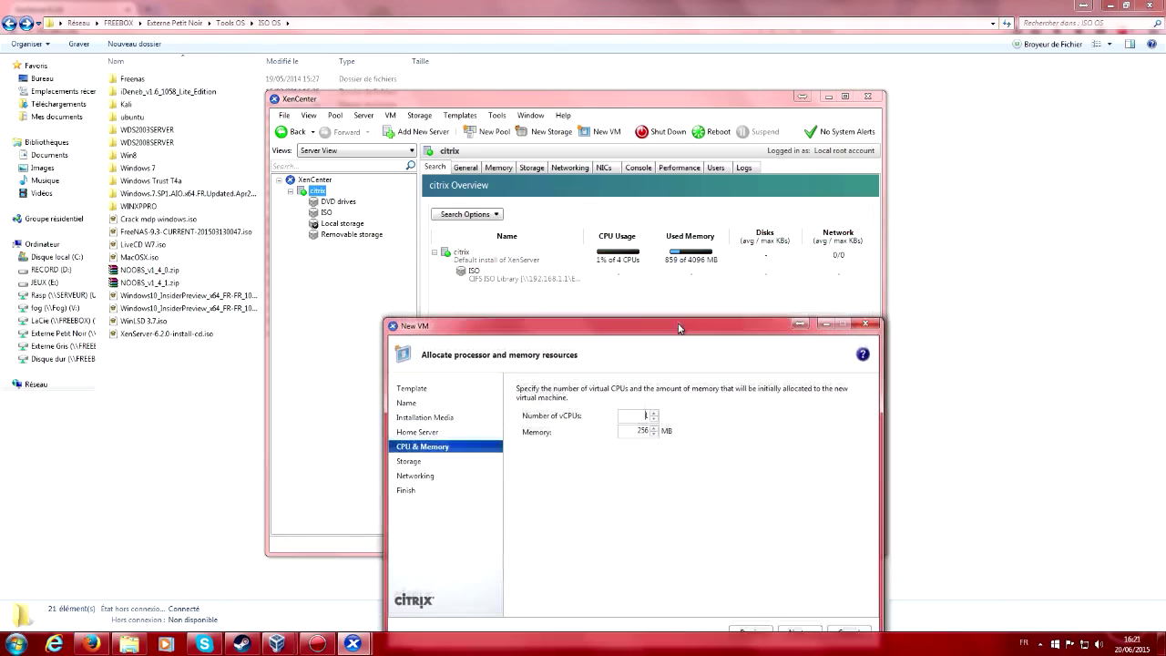
Allocate 2 vCPUs and 2048 MB of memory to the new VM and continue to its storage settings.
{"action": "double_click", "coordinate": [646, 417]}
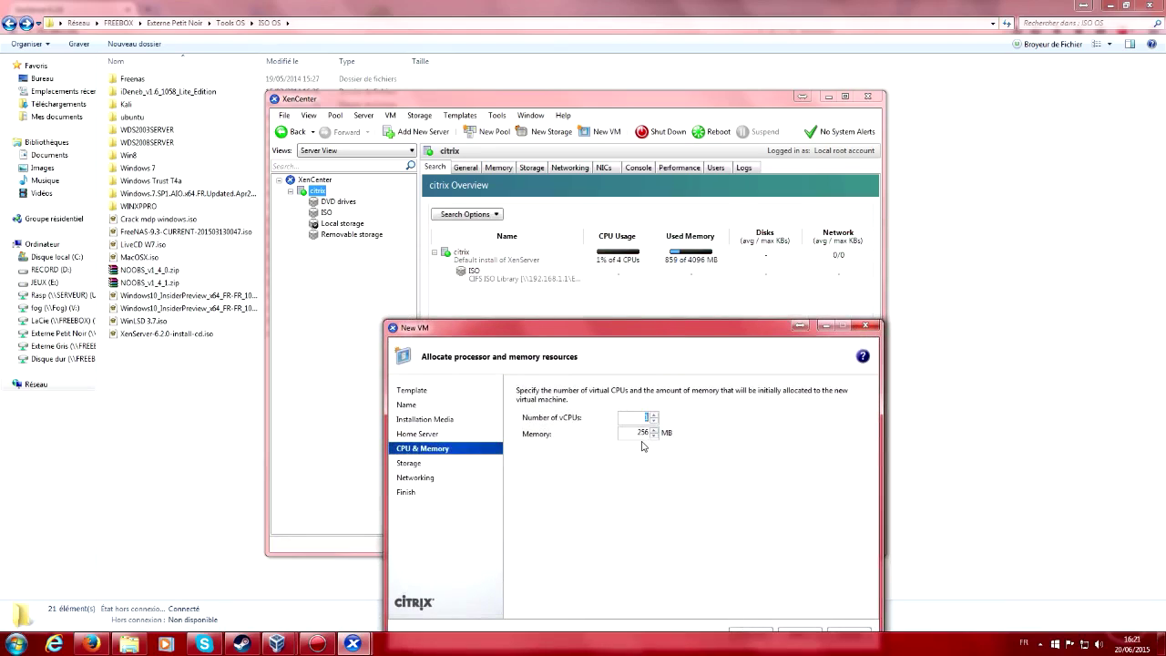
{"action": "type", "text": "2"}
{"action": "double_click", "coordinate": [639, 432]}
{"action": "type", "text": "2048"}
{"action": "left_click_drag", "start_coordinate": [690, 332], "coordinate": [612, 211]}
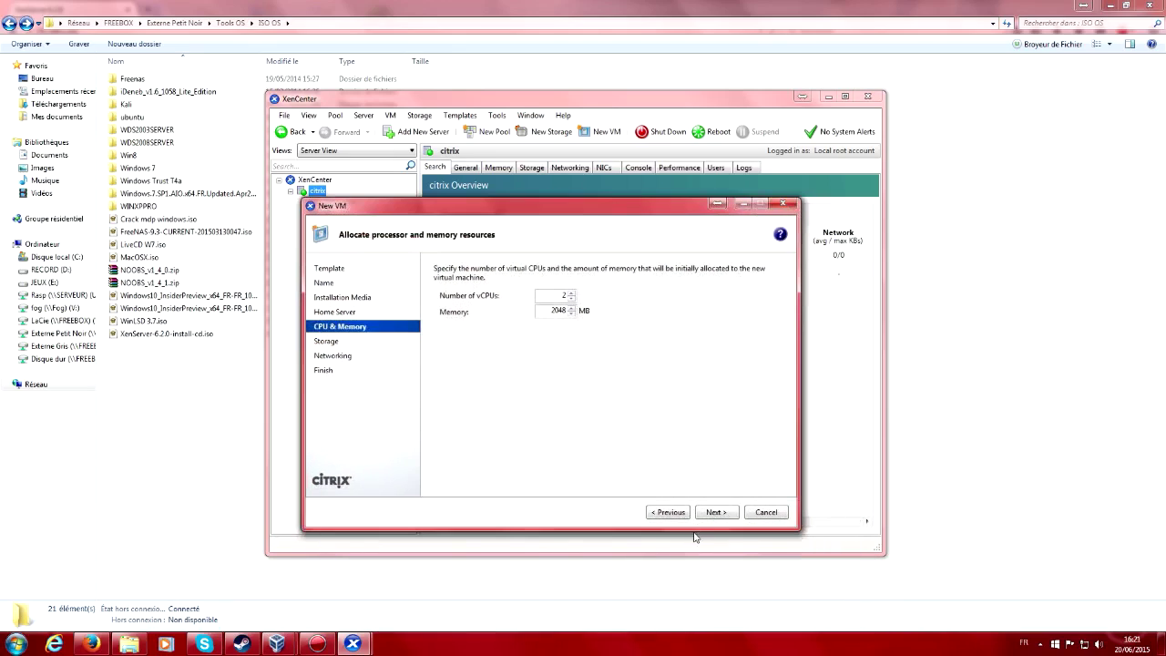
{"action": "left_click", "coordinate": [716, 512]}
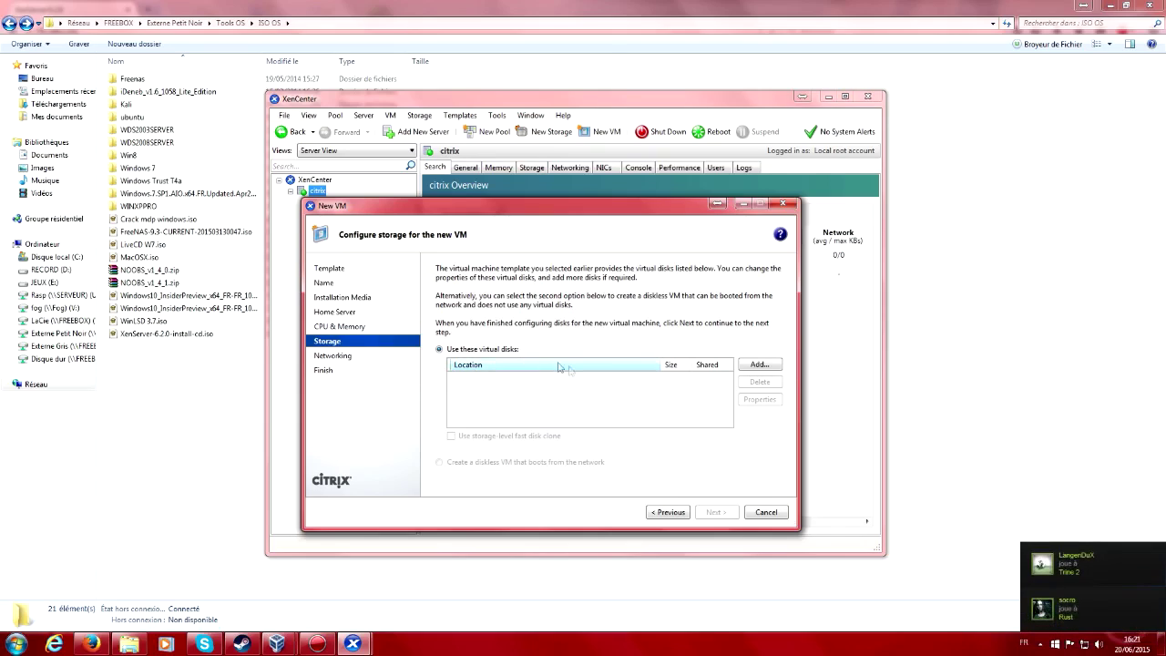
Add a 10 GB virtual disk named freenas on the citrix local storage and continue to the networking settings.
{"action": "left_click", "coordinate": [762, 364]}
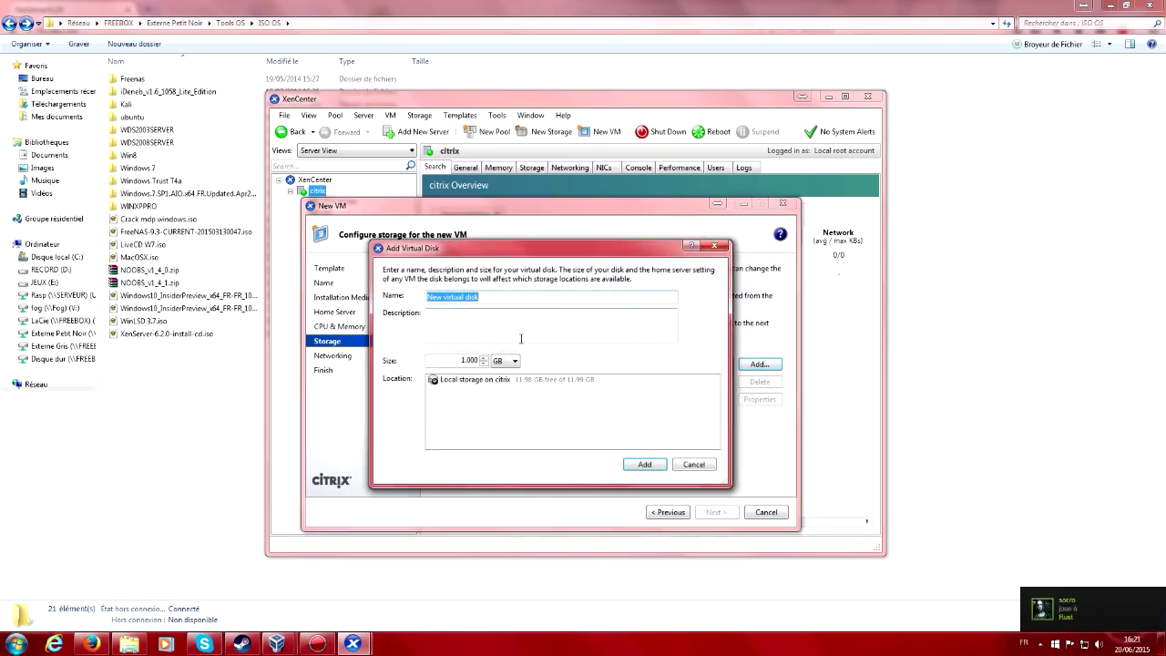
{"action": "left_click", "coordinate": [508, 381]}
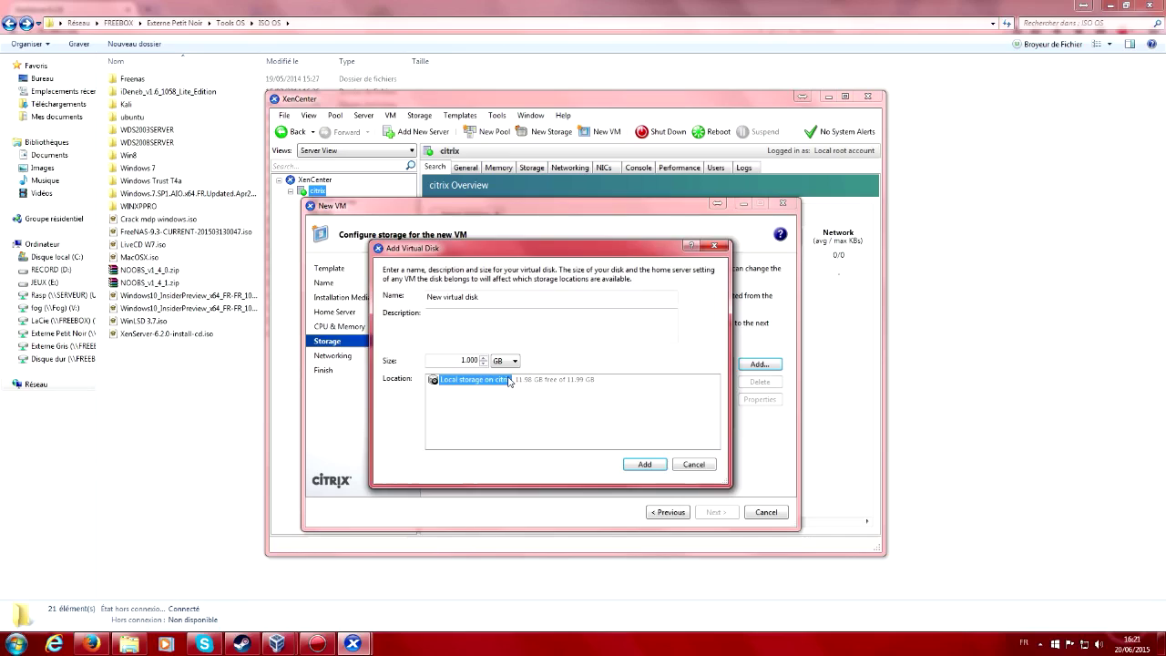
{"action": "double_click", "coordinate": [461, 361]}
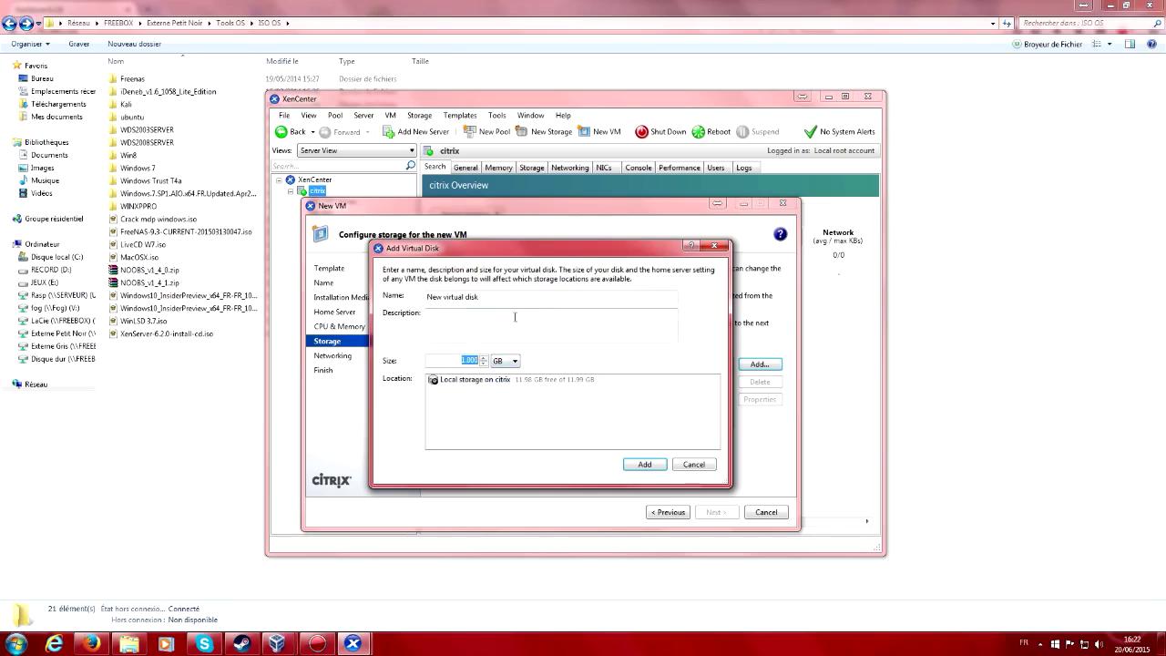
{"action": "key", "text": "shift+Tab"}
{"action": "key", "text": "shift+Tab"}
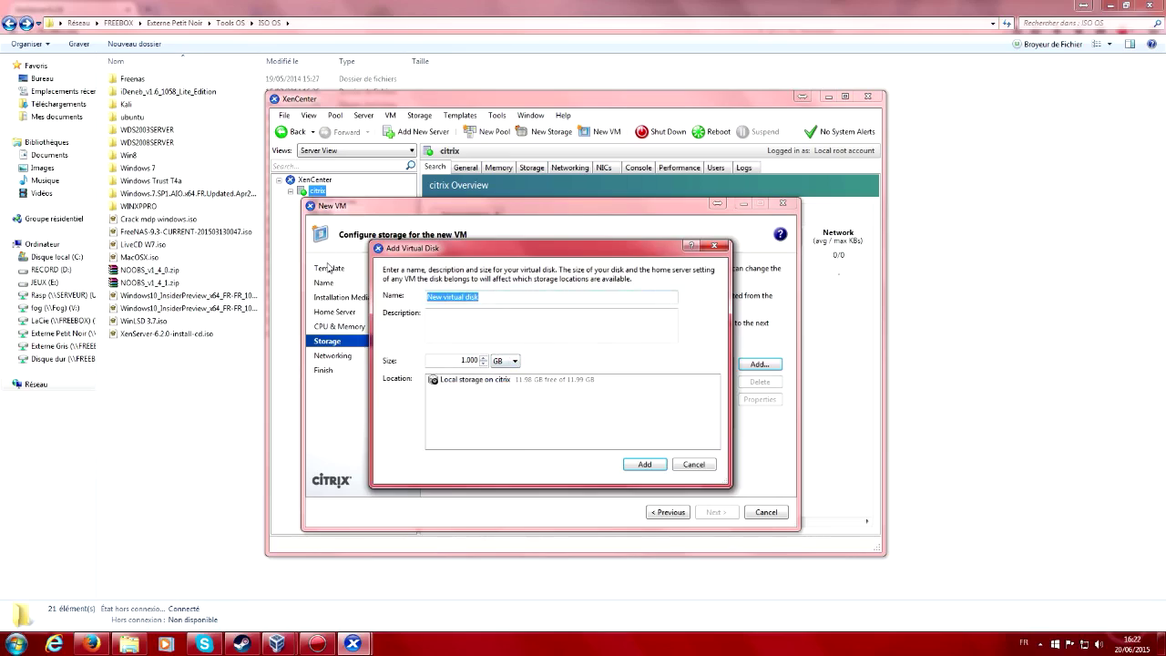
{"action": "type", "text": "freenas"}
{"action": "key", "text": "Tab"}
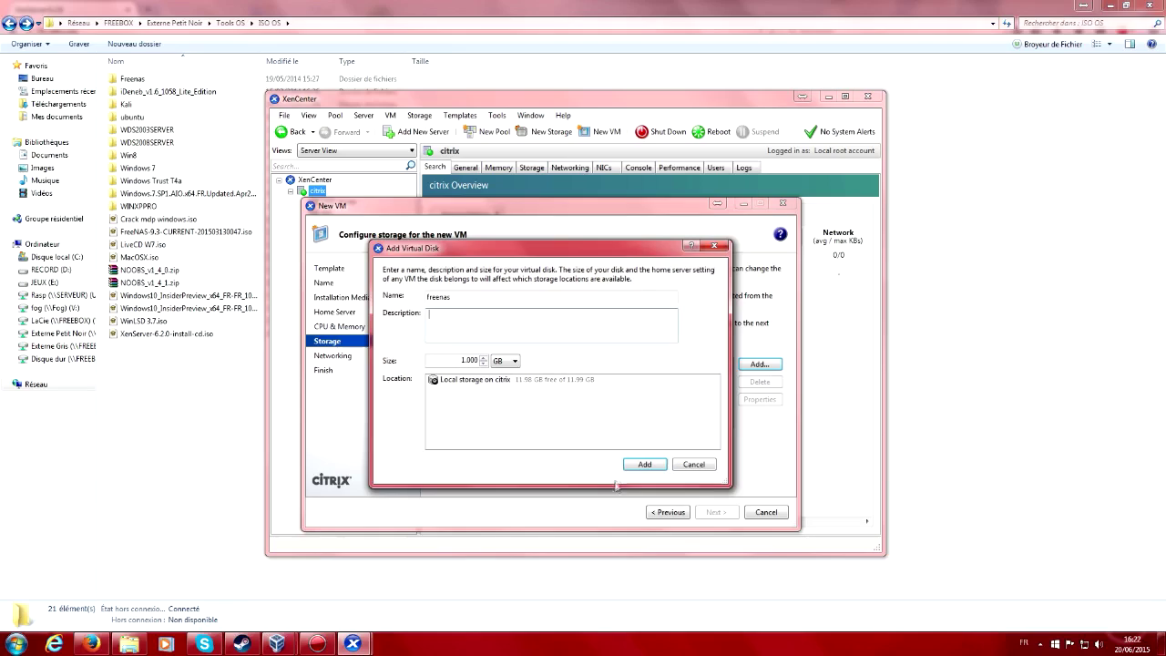
{"action": "left_click_drag", "start_coordinate": [455, 359], "coordinate": [466, 361]}
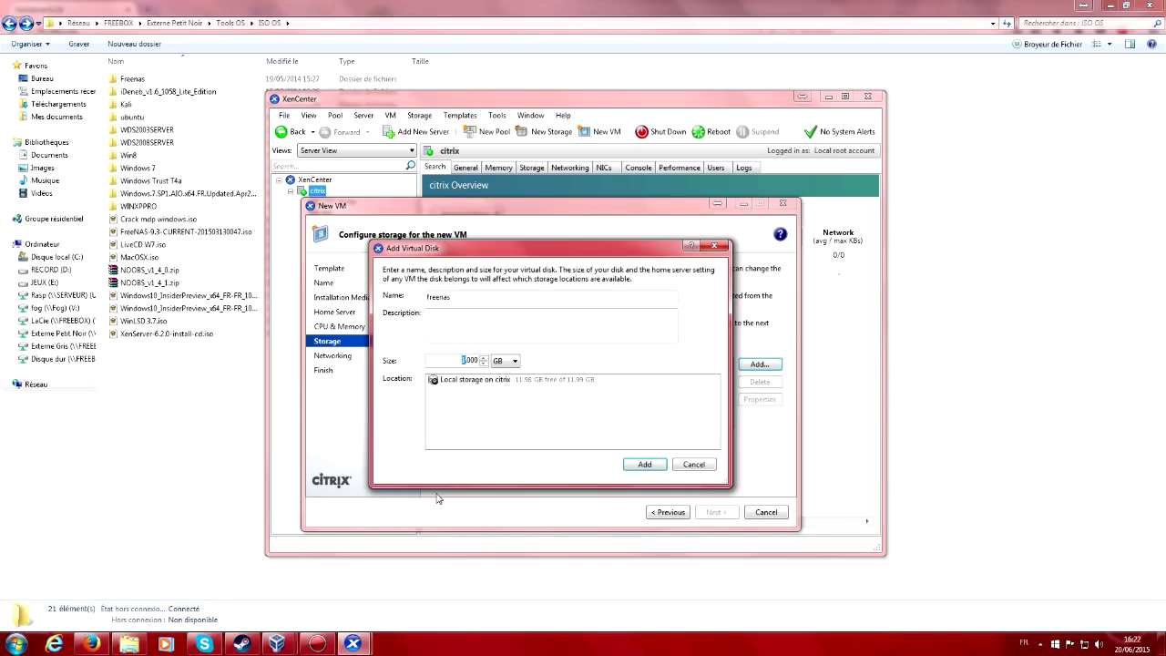
{"action": "type", "text": "10"}
{"action": "left_click", "coordinate": [640, 467]}
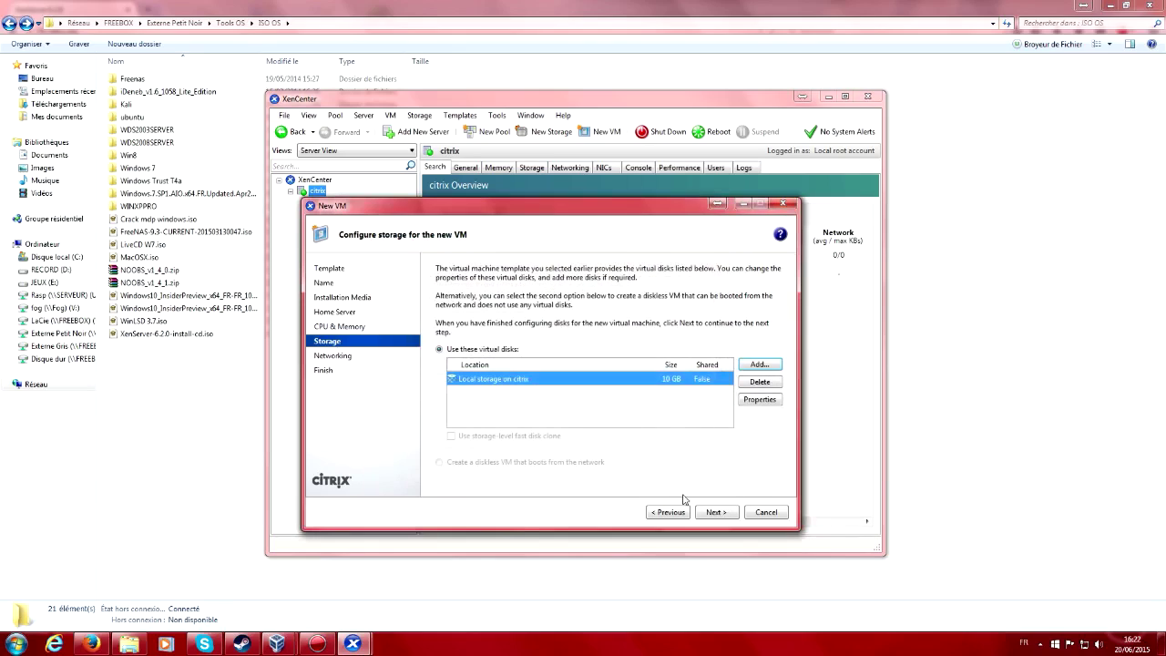
{"action": "left_click", "coordinate": [715, 512]}
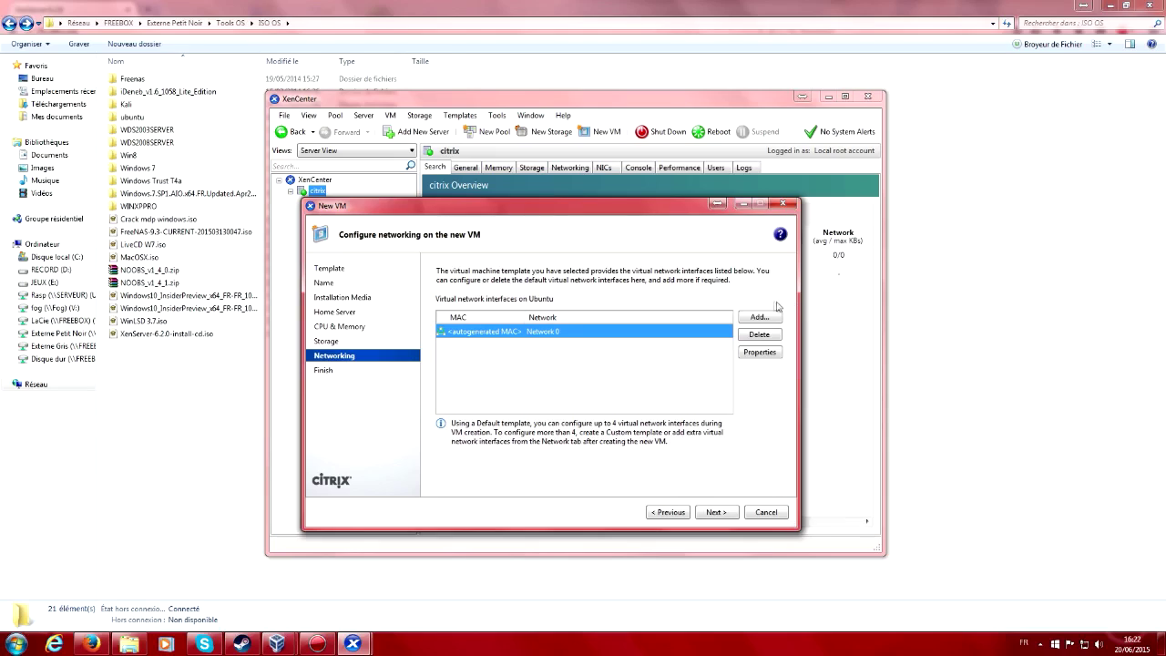
Look at the options for adding a virtual interface, keep only Network 0, and create the VM with automatic start.
{"action": "left_click", "coordinate": [762, 316]}
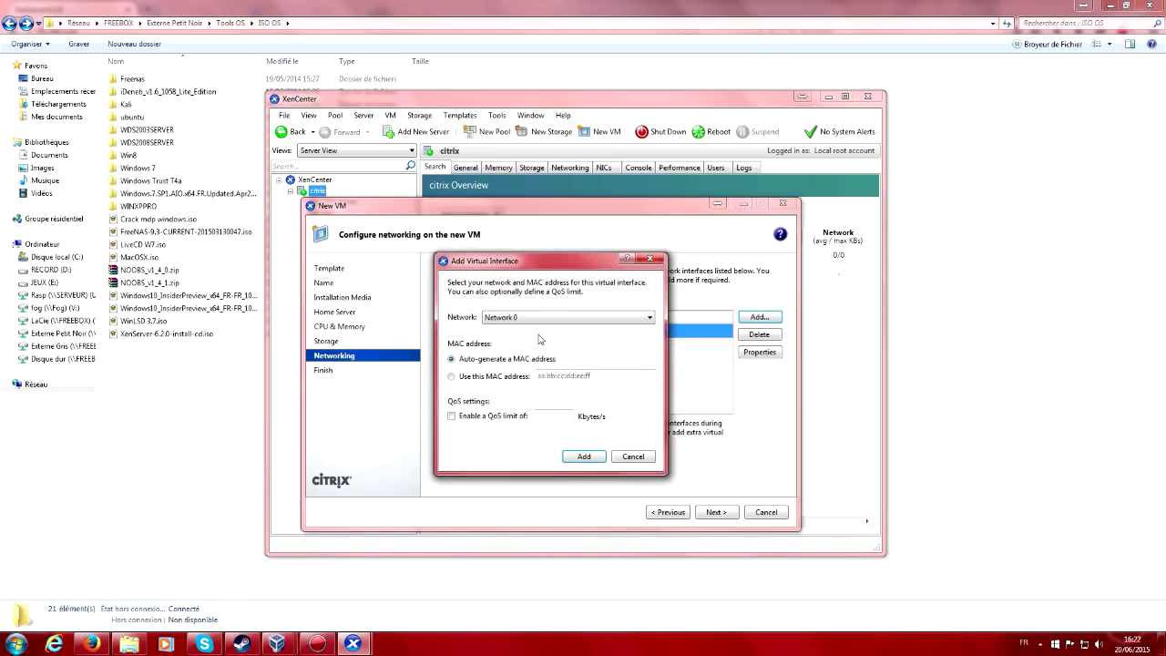
{"action": "left_click", "coordinate": [635, 457]}
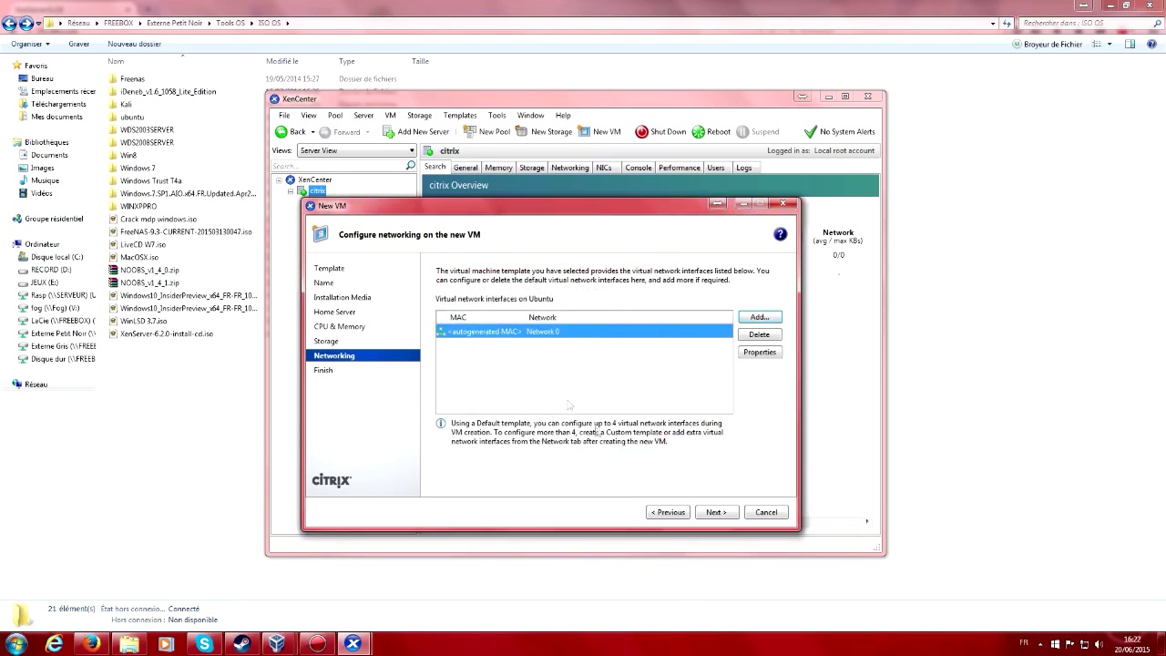
{"action": "left_click", "coordinate": [716, 512]}
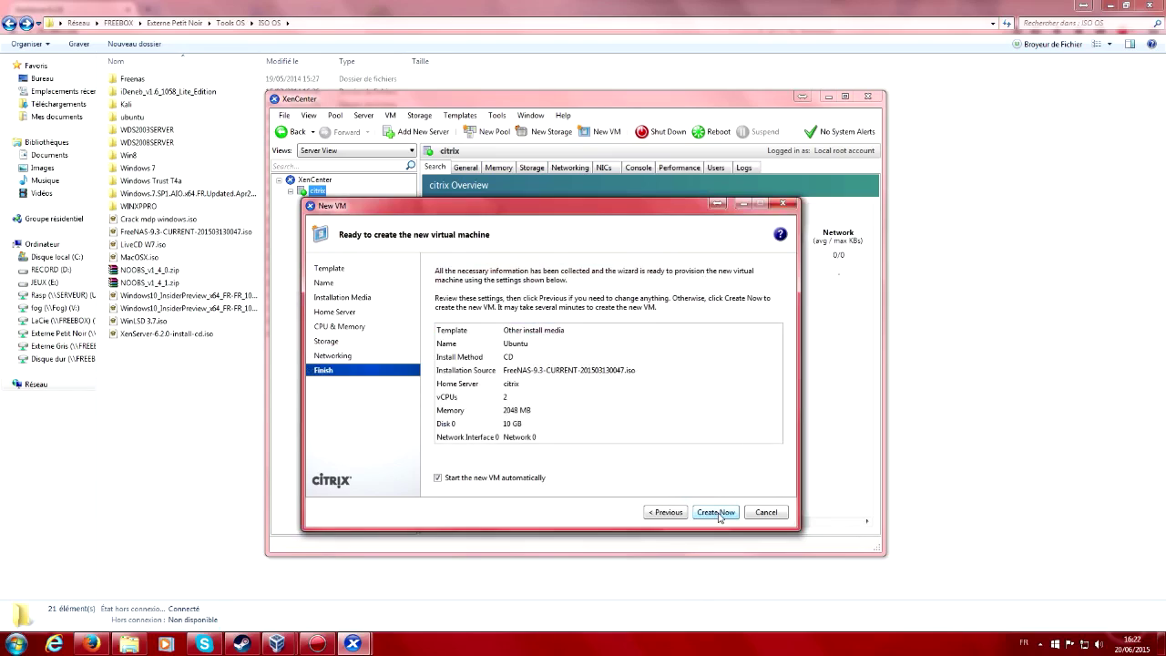
{"action": "left_click", "coordinate": [719, 514]}
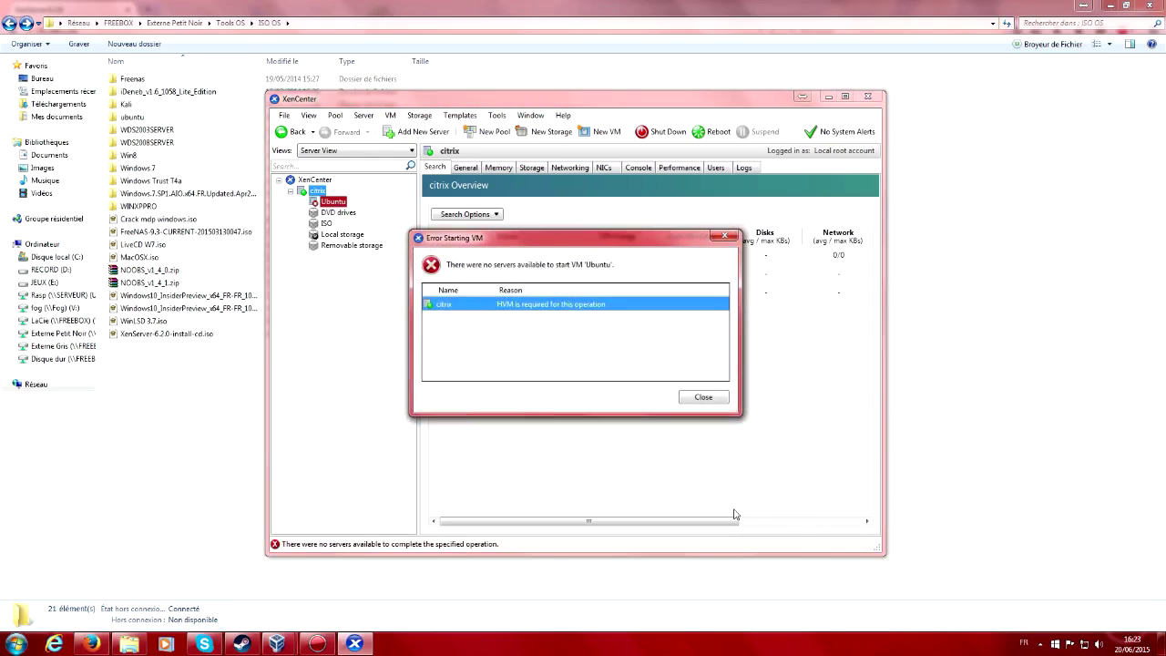
Dismiss the start error and bring up the available actions for the Ubuntu VM in the citrix overview.
{"action": "left_click", "coordinate": [703, 397]}
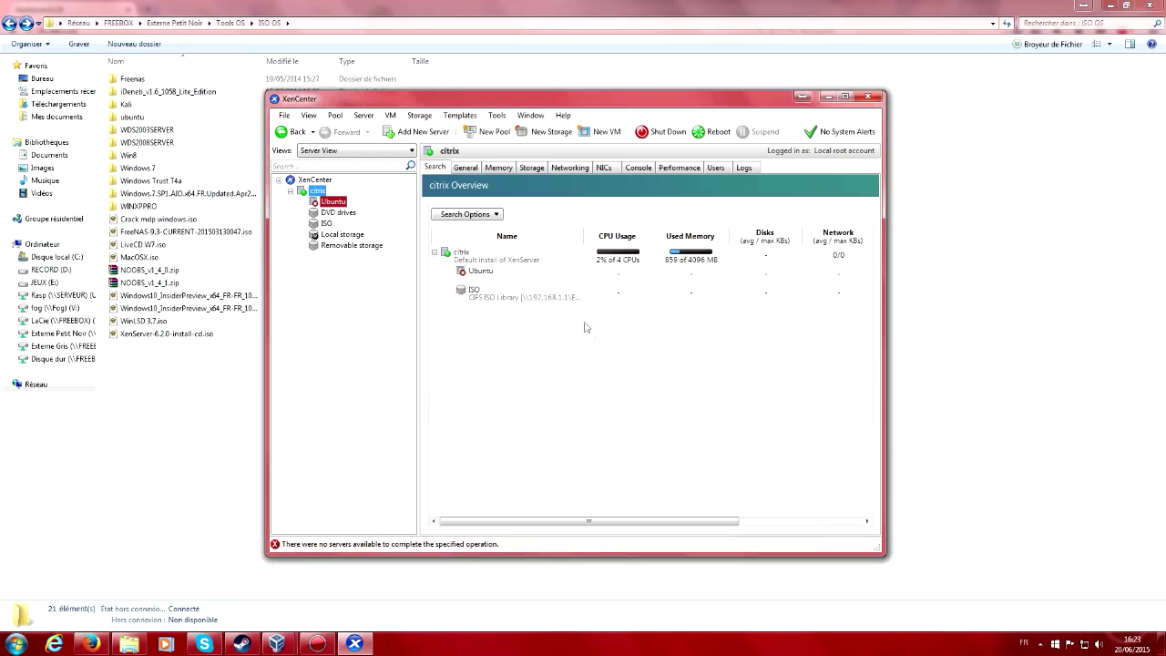
{"action": "left_click", "coordinate": [478, 272]}
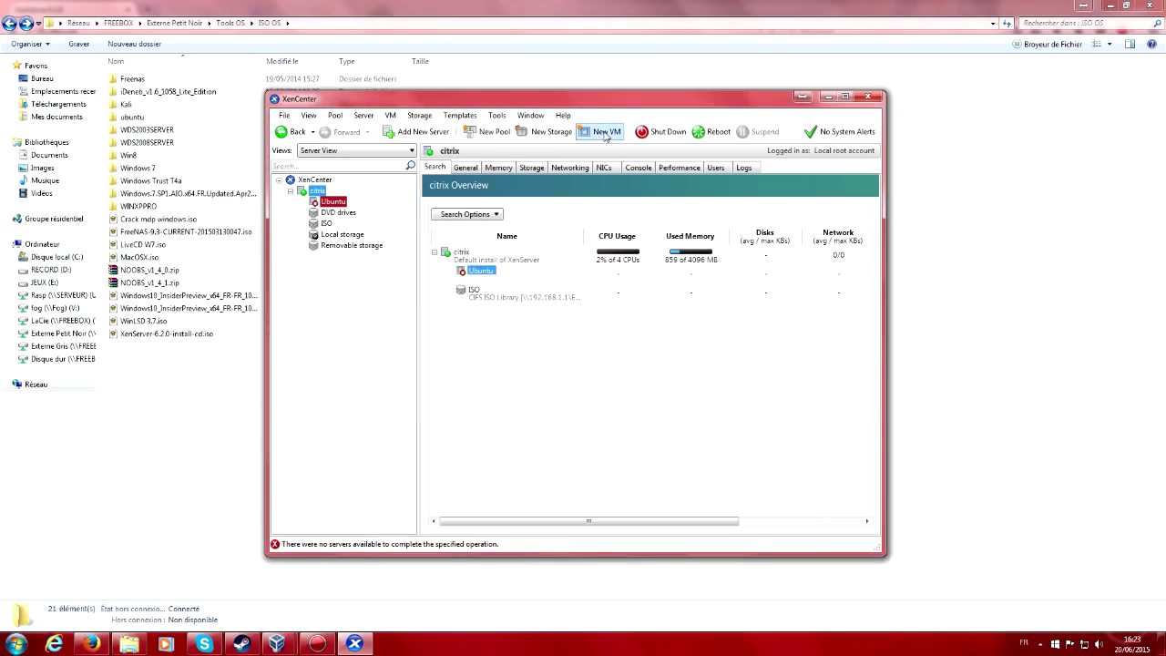
{"action": "right_click", "coordinate": [484, 272]}
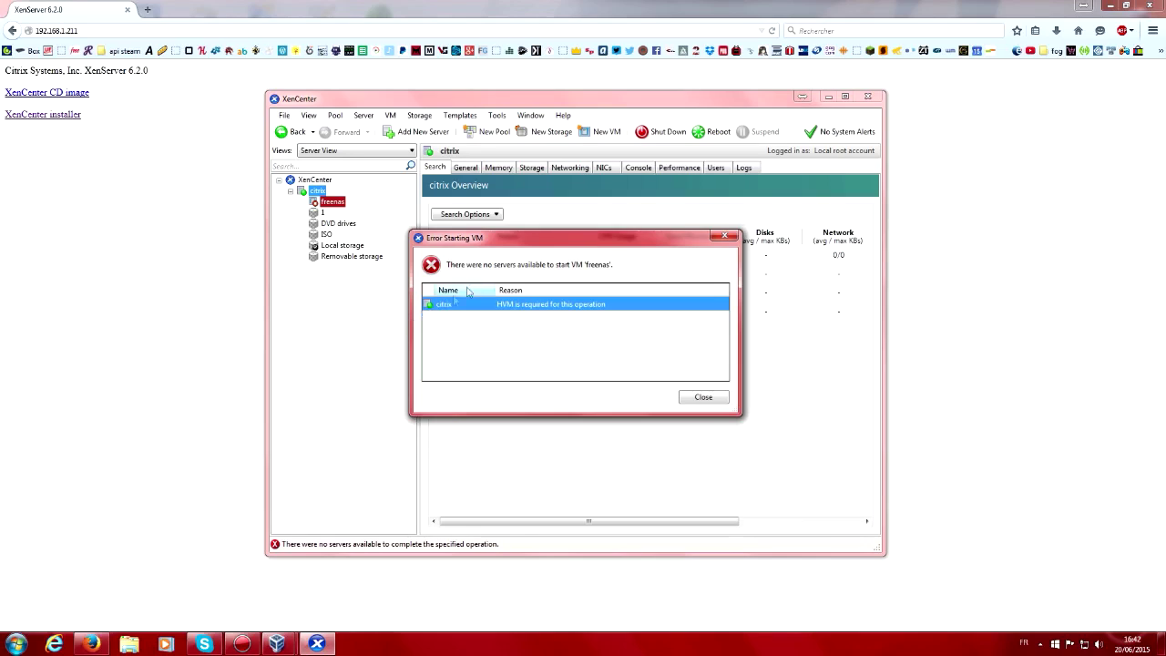
Examine the start error of the freenas VM next to the citrix overview and dismiss it.
{"action": "mouse_move", "coordinate": [497, 240]}
{"action": "left_mouse_down"}
{"action": "mouse_move", "coordinate": [478, 266]}
{"action": "mouse_move", "coordinate": [525, 289]}
{"action": "mouse_move", "coordinate": [497, 256]}
{"action": "left_mouse_up"}
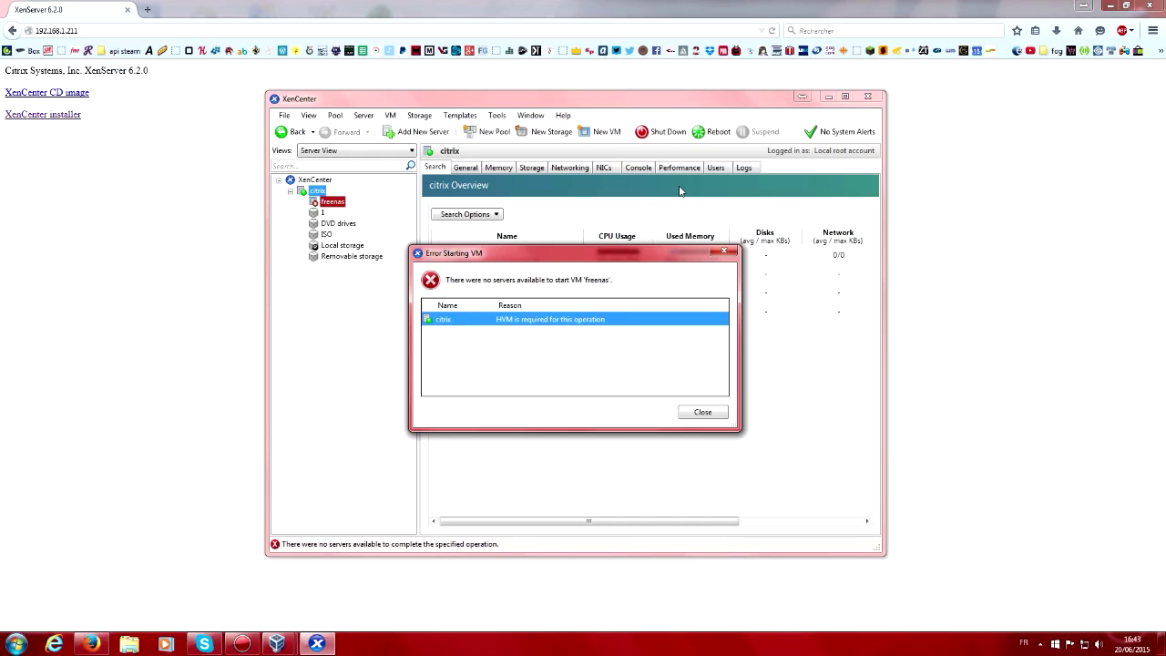
{"action": "left_click_drag", "start_coordinate": [601, 255], "coordinate": [623, 324]}
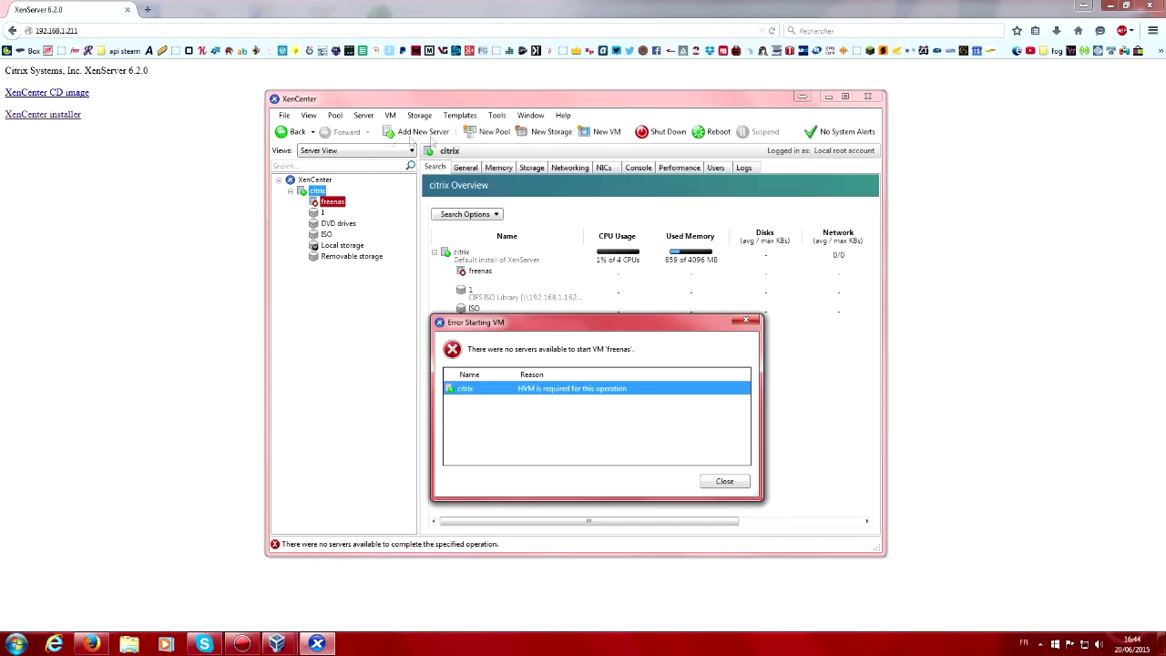
{"action": "left_click", "coordinate": [724, 481]}
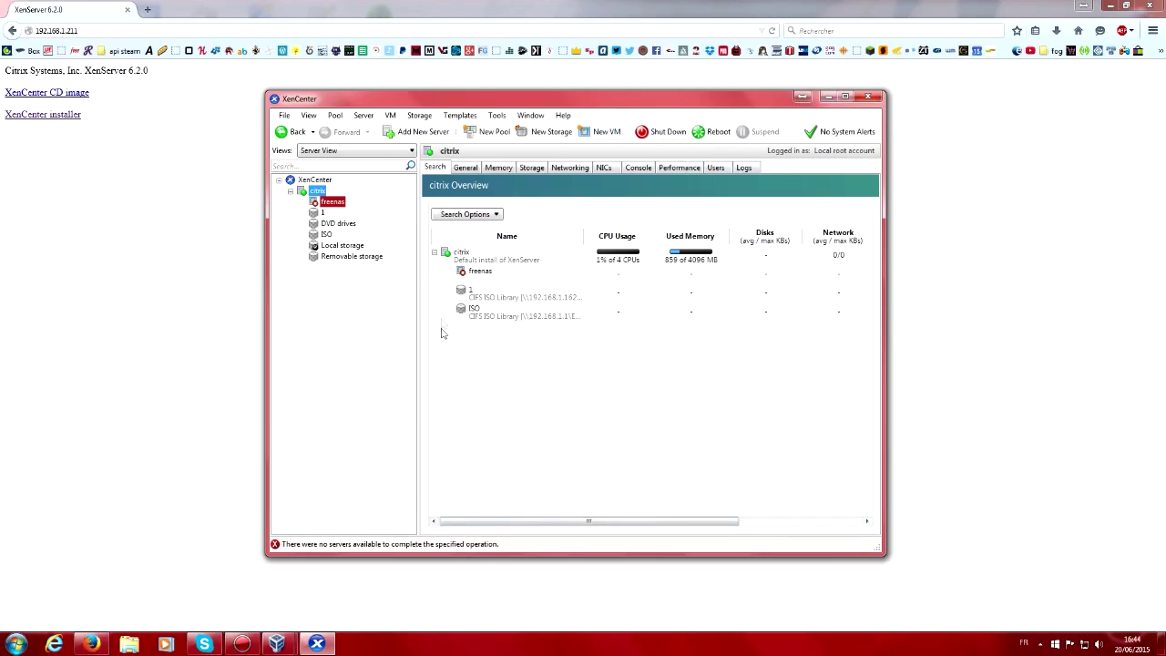
Maximize the XenCenter window and open the console of the citrix server.
{"action": "double_click", "coordinate": [553, 100]}
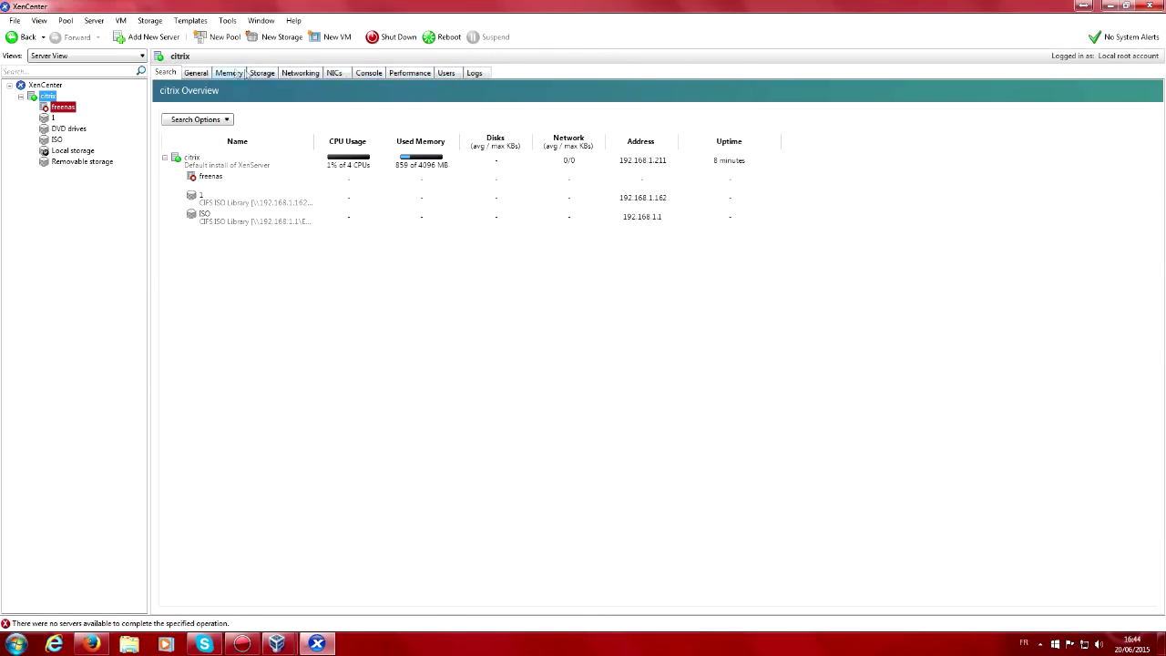
{"action": "left_click", "coordinate": [369, 72]}
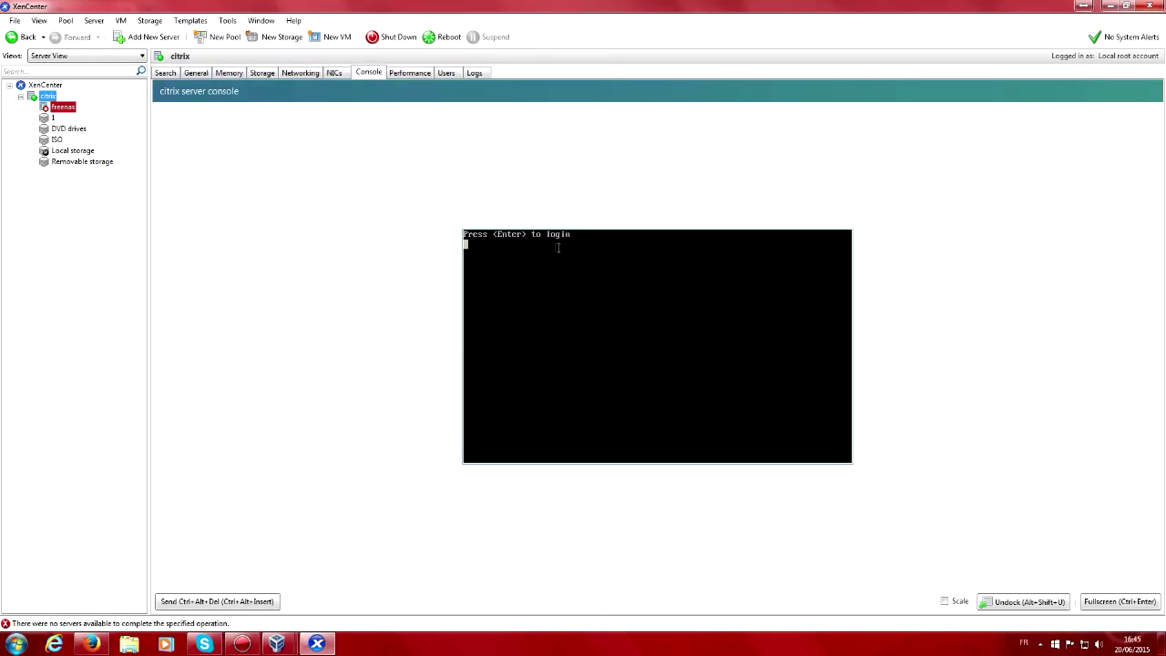